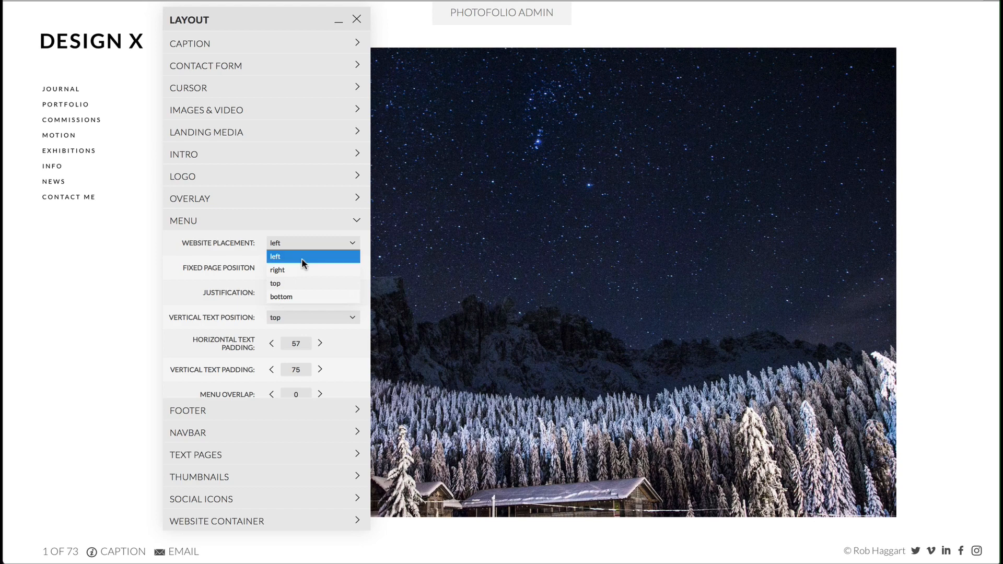
- Look through the available design templates and the active design's name, and close the designs overview
left_click(304, 268)
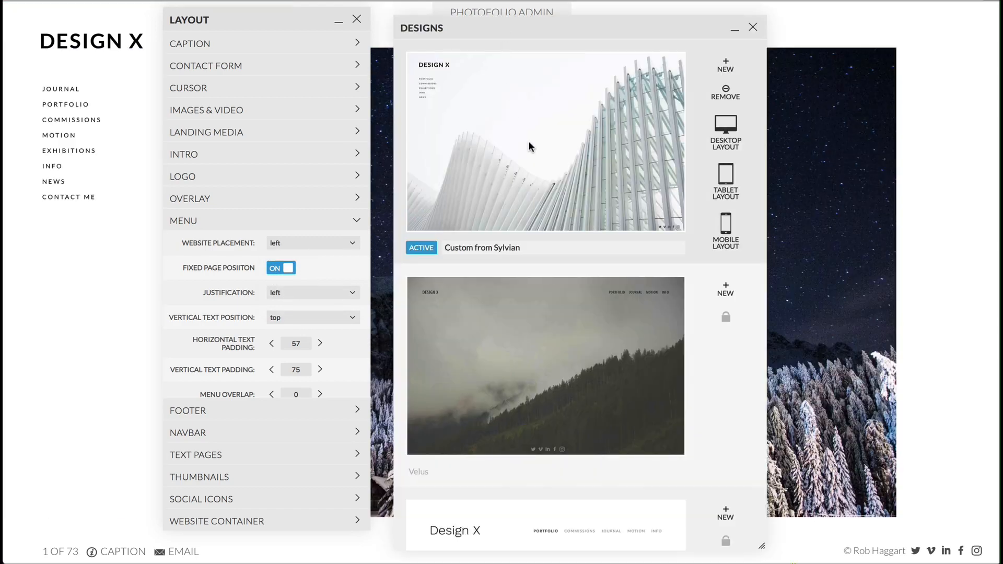
scroll(543, 157, "down", 10)
scroll(545, 154, "down", 15)
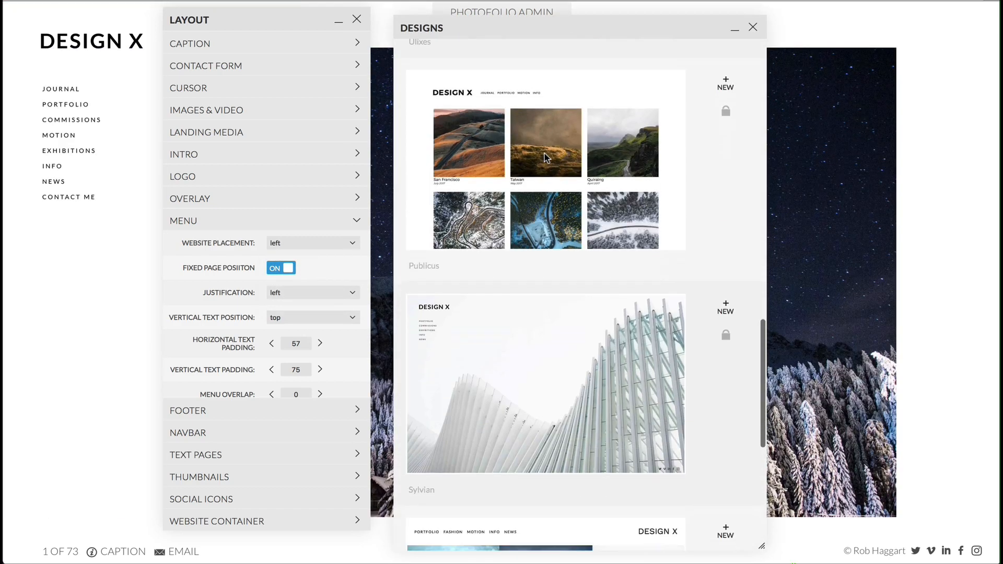
scroll(545, 155, "up", 20)
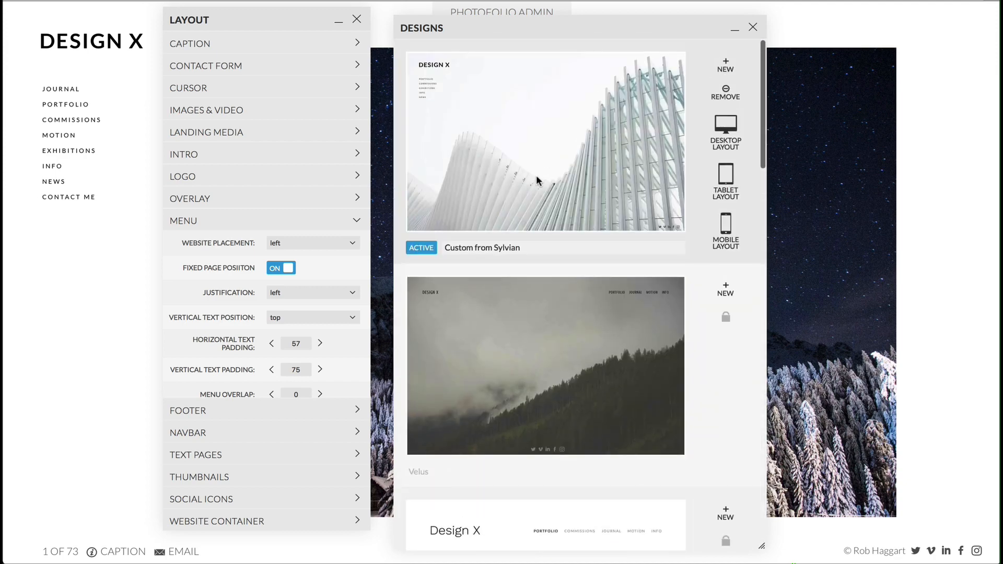
left_click(536, 249)
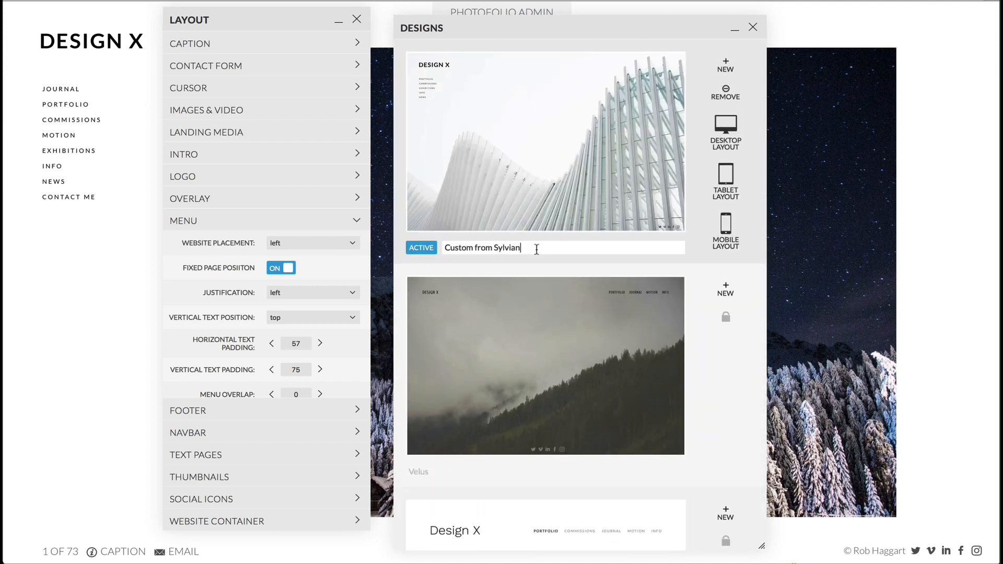
left_click(753, 28)
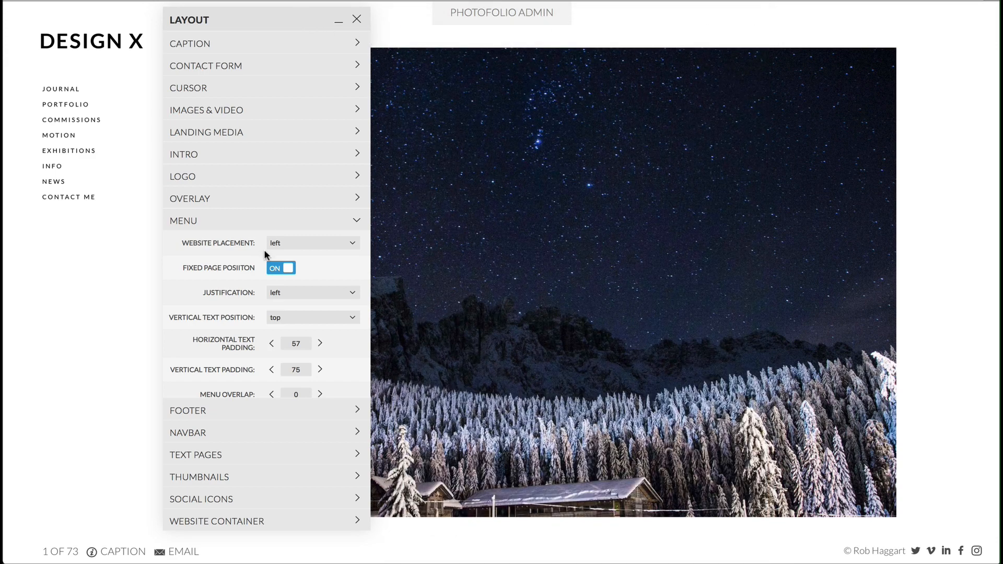
- Set the menu's background color to #CFCFCF and its background transparency to 0.5
scroll(280, 307, "down", 6)
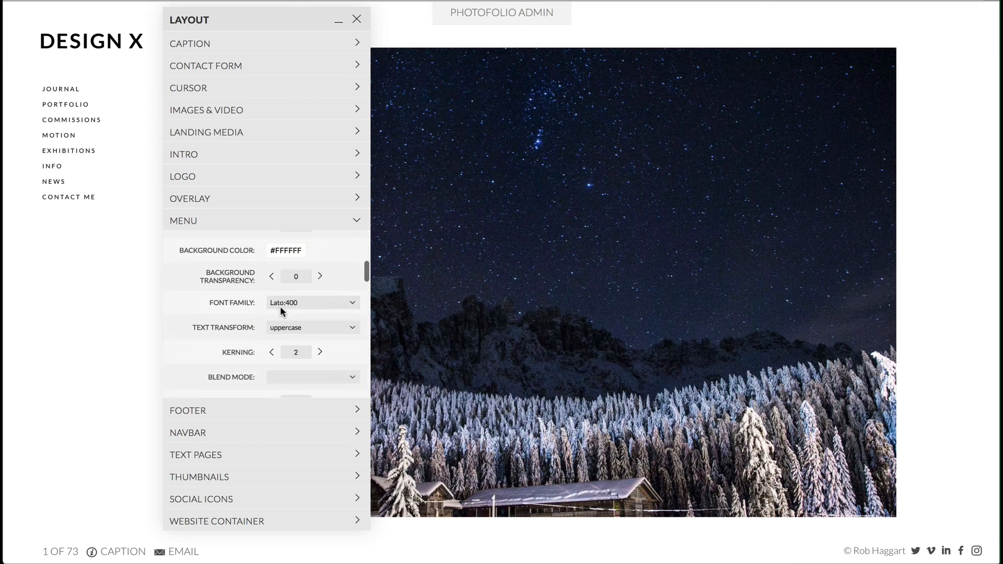
left_click(290, 252)
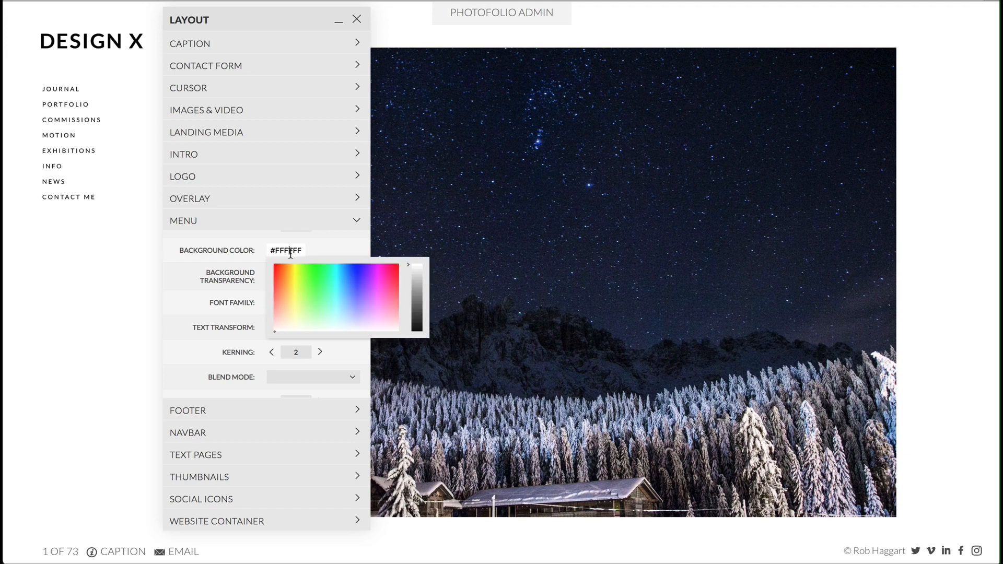
left_click(415, 292)
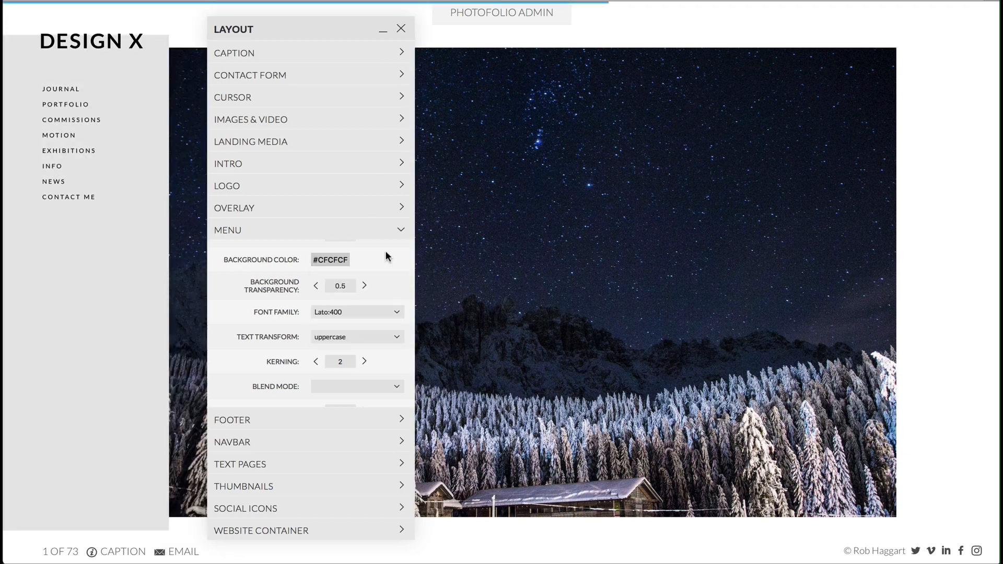
- Try the menu with fixed page position off while scrolling the thumbnail gallery, and turn fixed page position back on
scroll(381, 270, "up", 6)
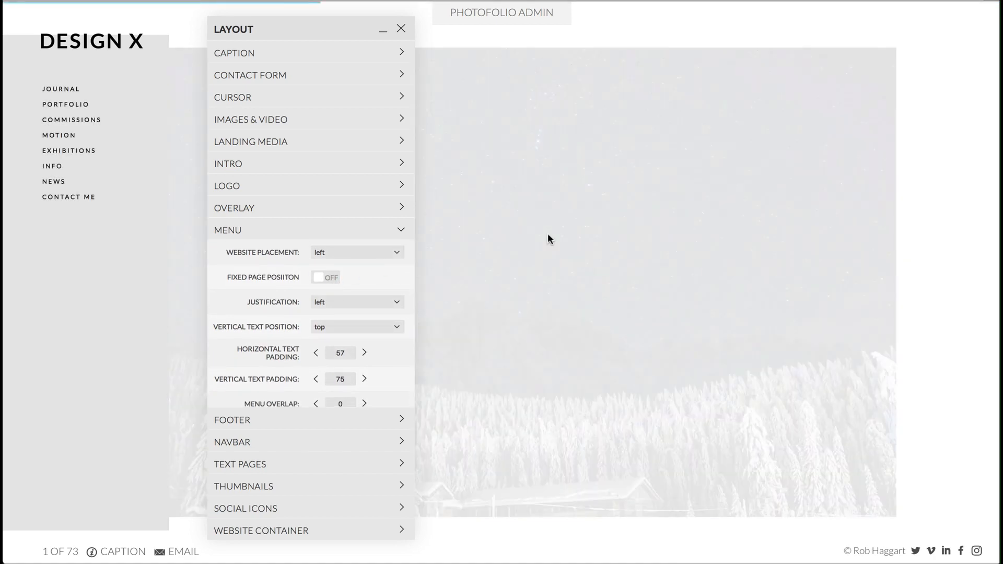
scroll(548, 239, "down", 8)
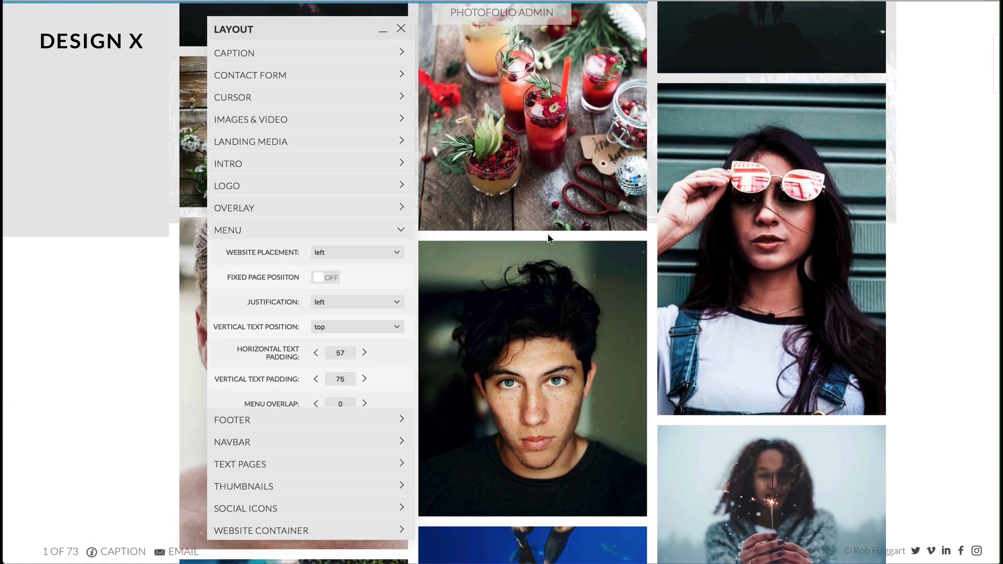
scroll(548, 234, "down", 13)
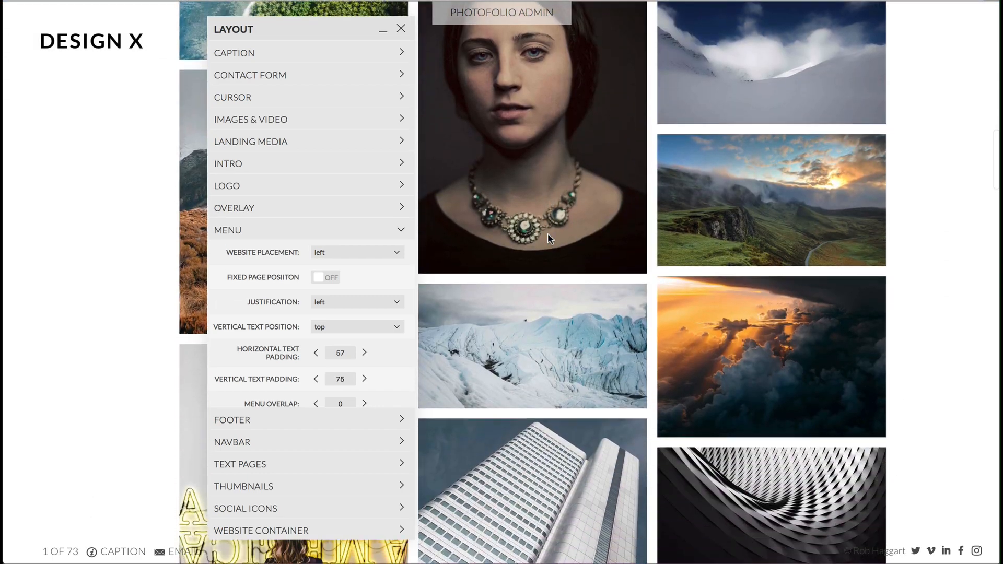
scroll(548, 234, "up", 20)
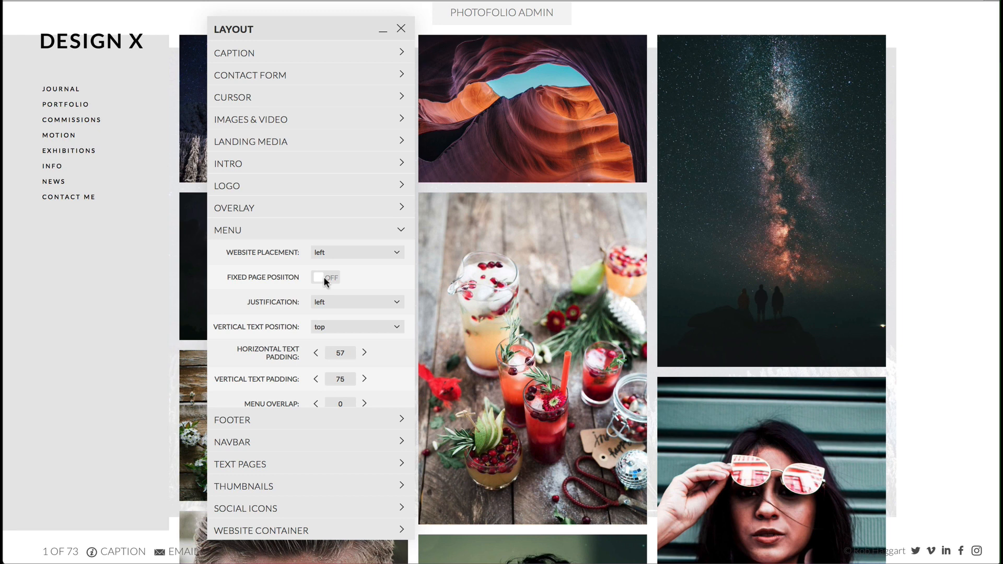
left_click(324, 279)
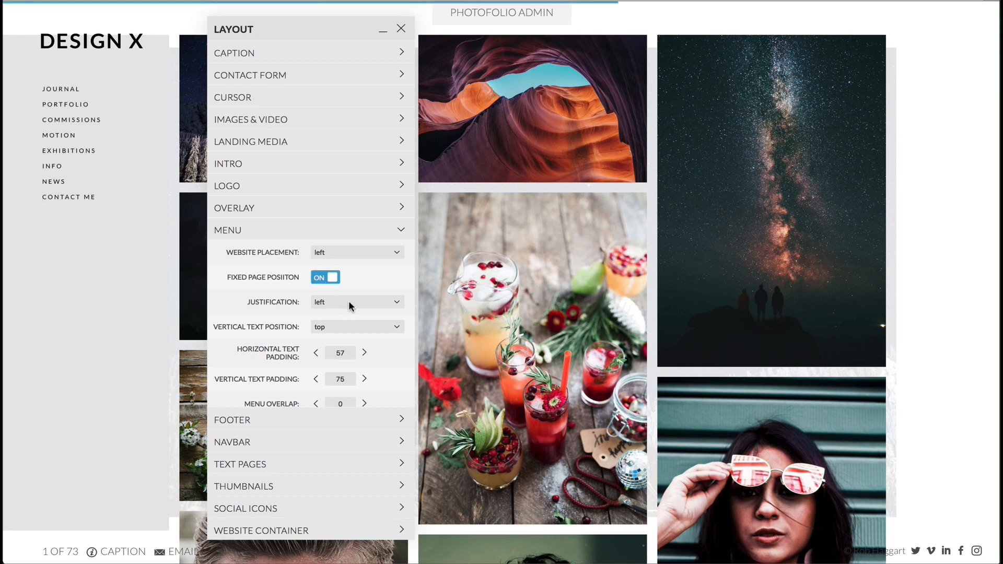
- Try the menu's vertical text position at bottom and set it back to top
left_click(352, 326)
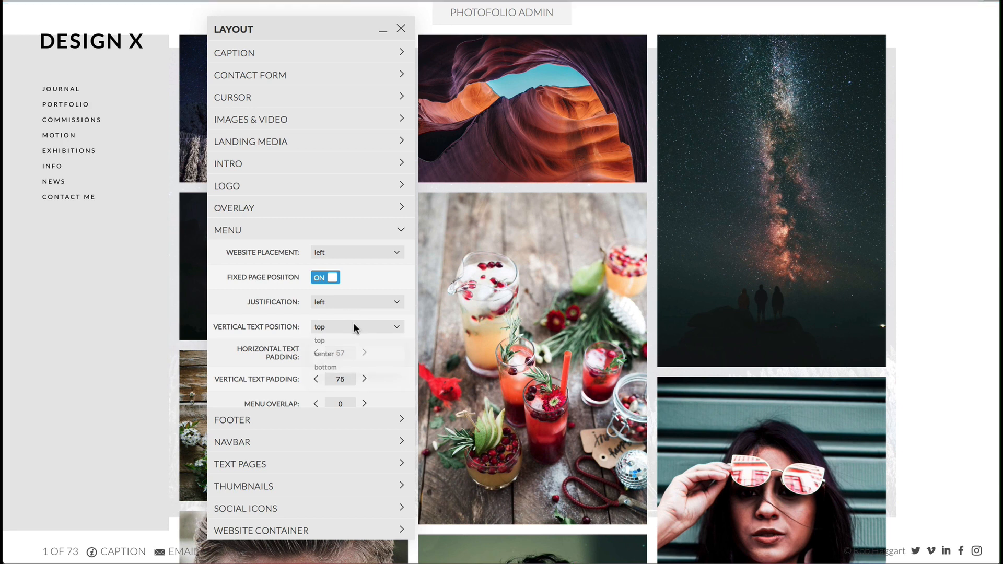
left_click(353, 368)
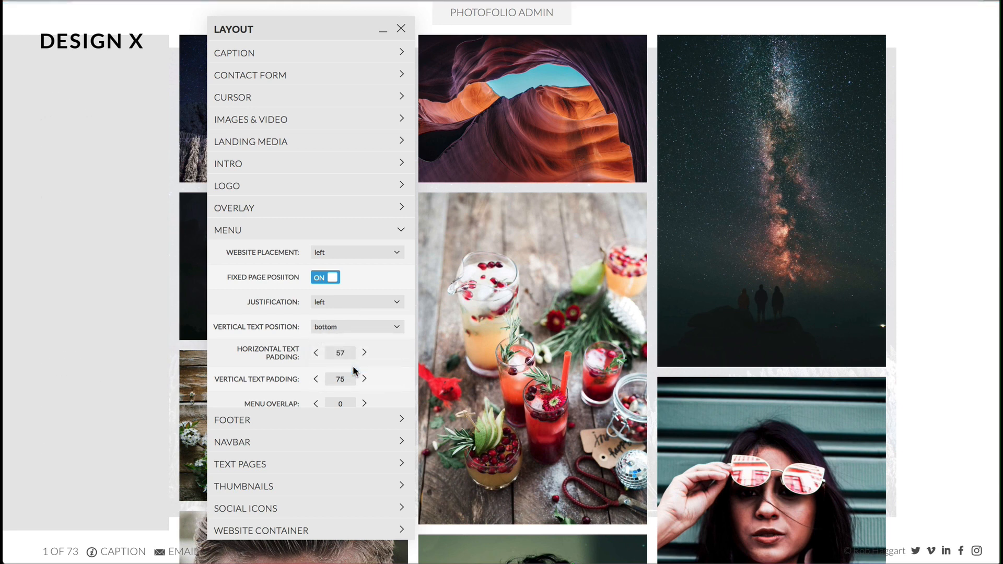
left_click(361, 327)
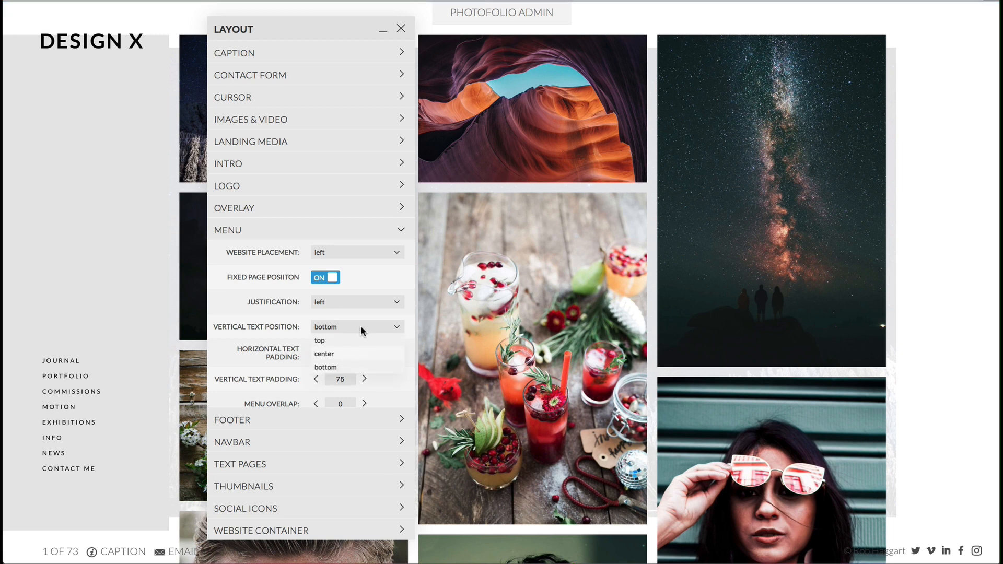
left_click(358, 339)
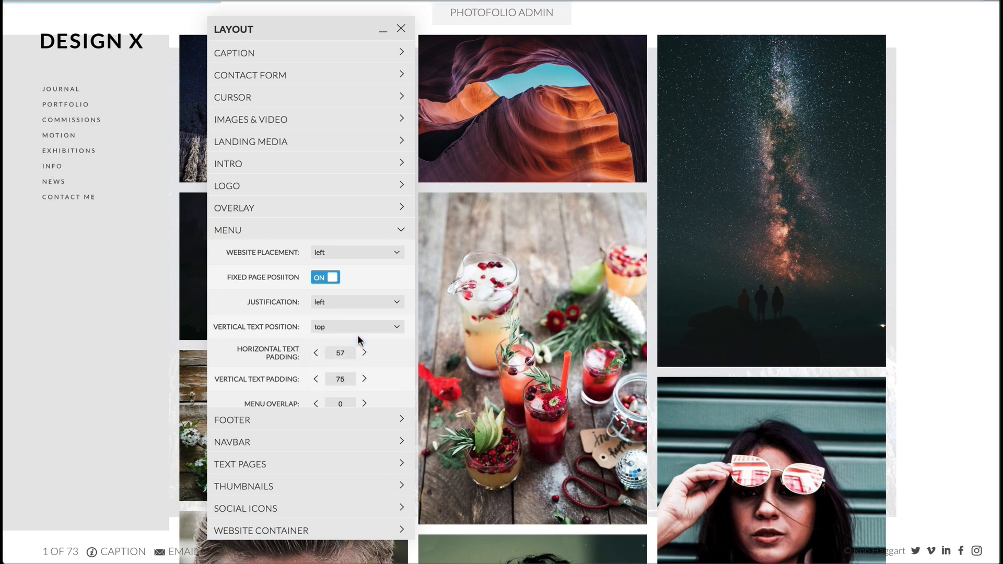
- Set the menu's vertical text padding to 50 and its horizontal text padding to 20
scroll(358, 340, "down", 1)
double_click(345, 345)
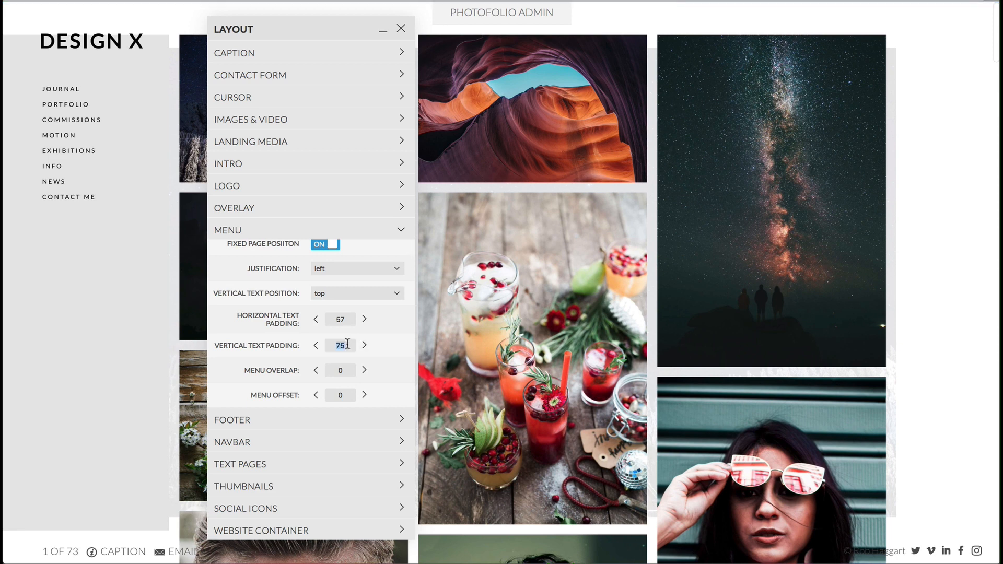
type("50")
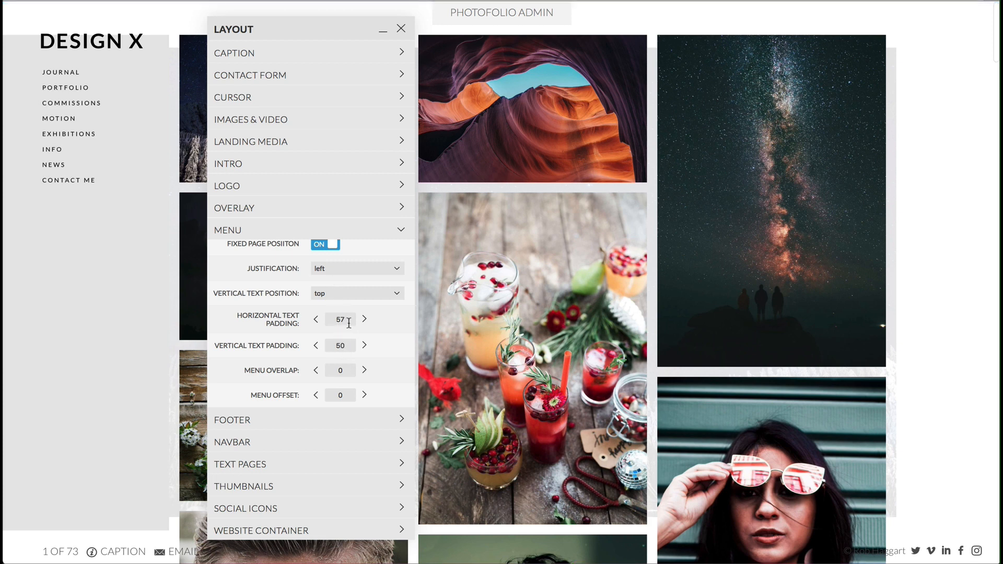
type("20")
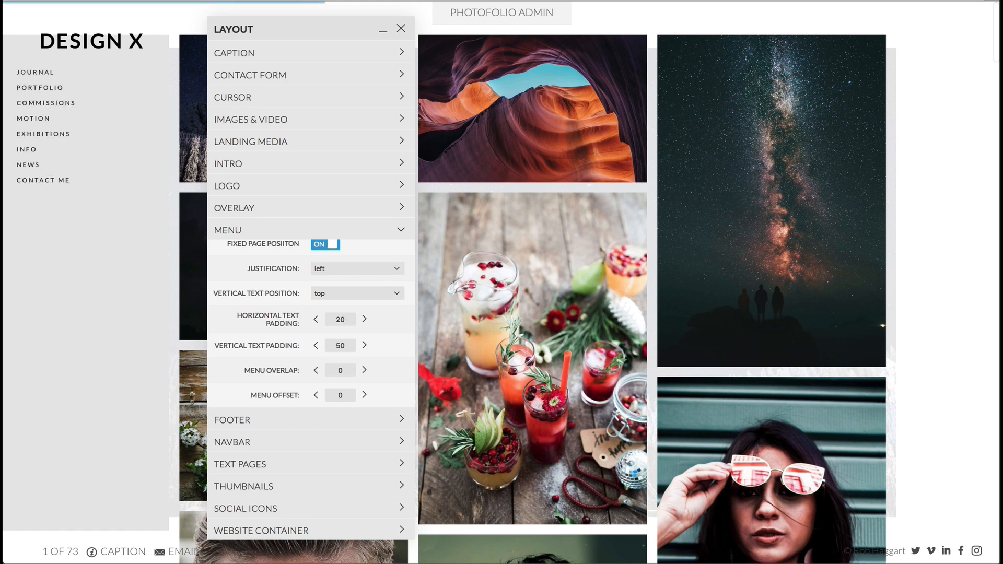
- Try a menu overlap of 240 and return the overlap to 0
scroll(341, 326, "down", 1)
scroll(342, 329, "down", 2)
left_click(342, 321)
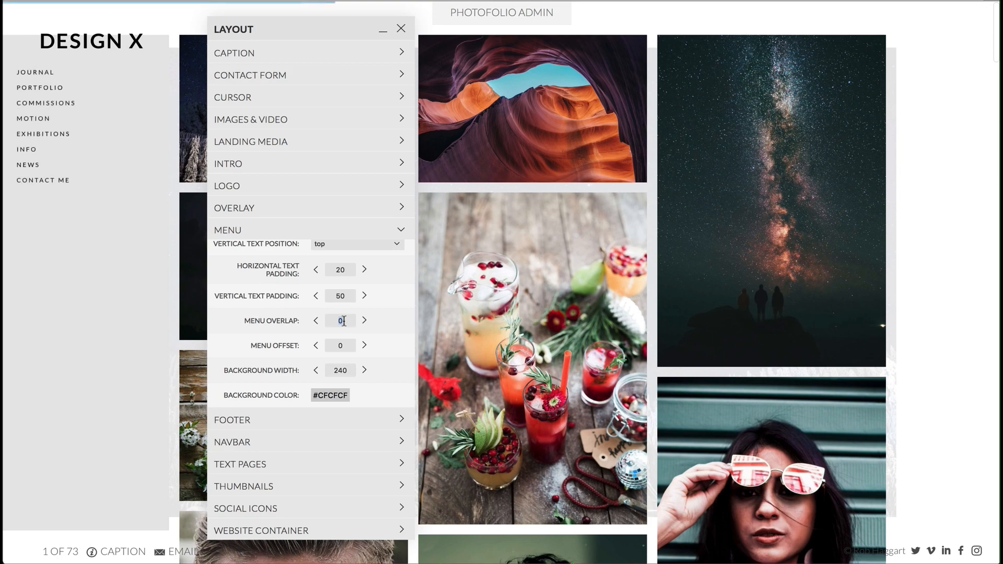
type("240")
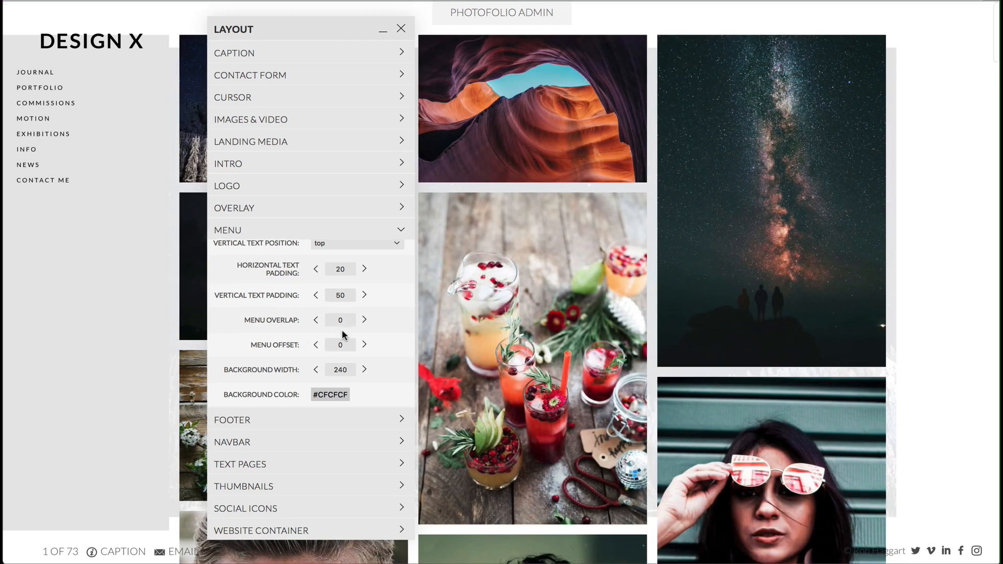
- Set the menu's background width to 200
scroll(343, 335, "down", 2)
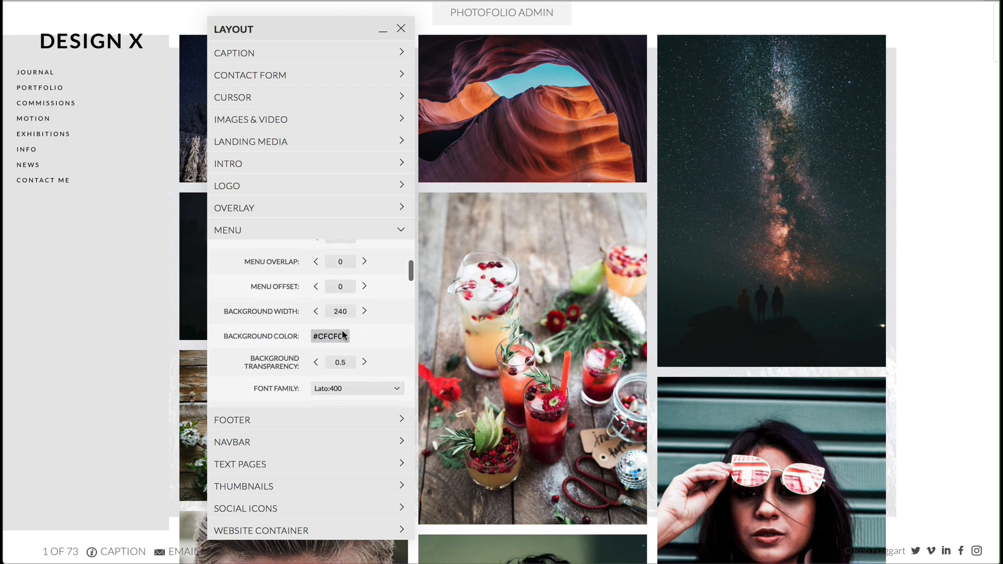
left_click(338, 312)
type("2")
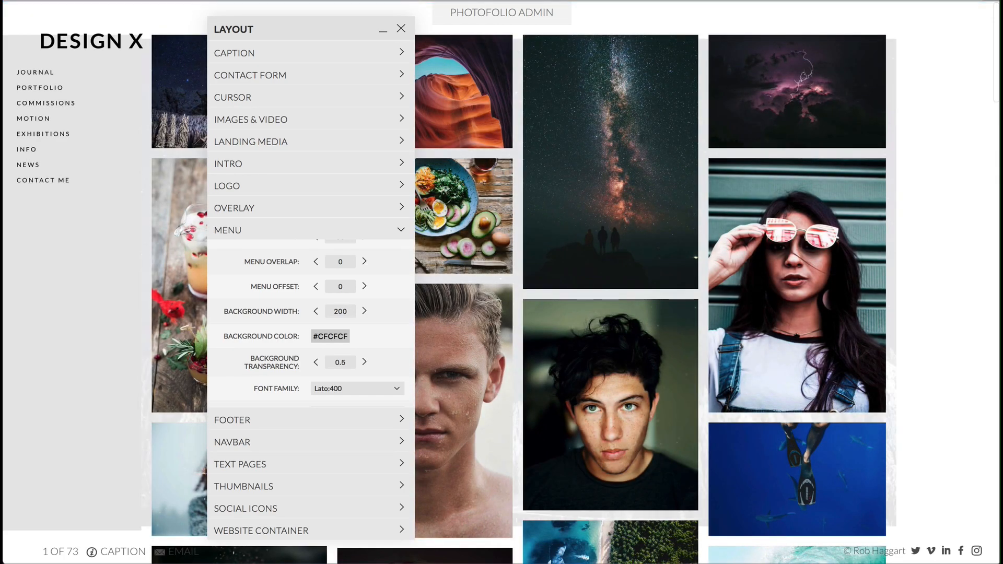
- Change the menu's font family to Heebo:700
scroll(348, 312, "down", 1)
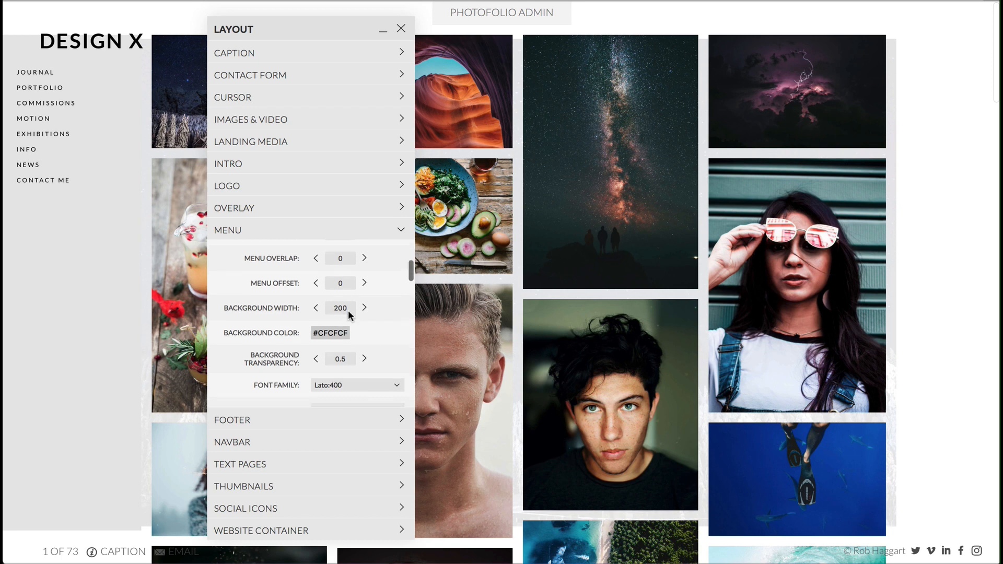
scroll(349, 315, "down", 1)
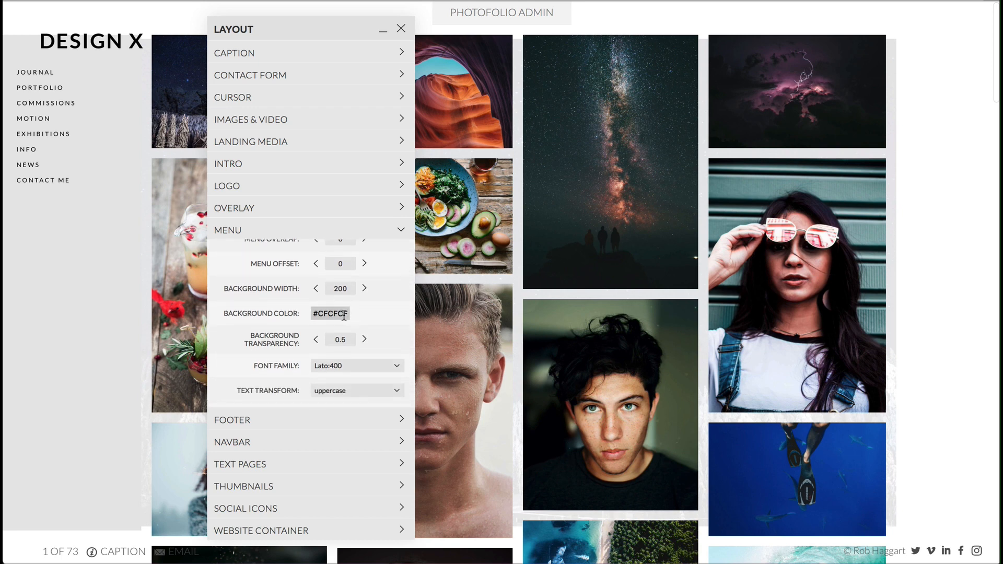
scroll(345, 319, "down", 4)
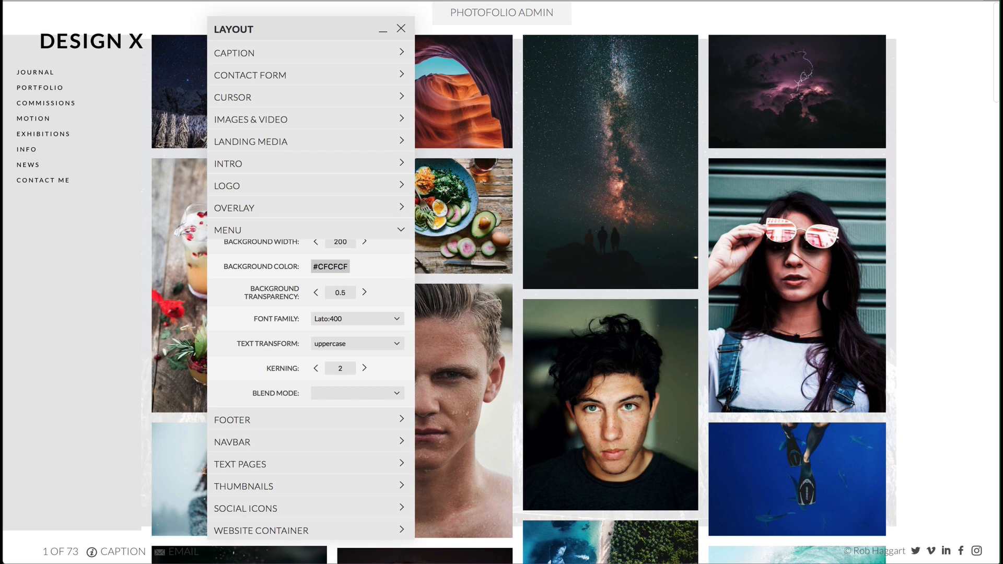
scroll(369, 278, "down", 3)
left_click(369, 278)
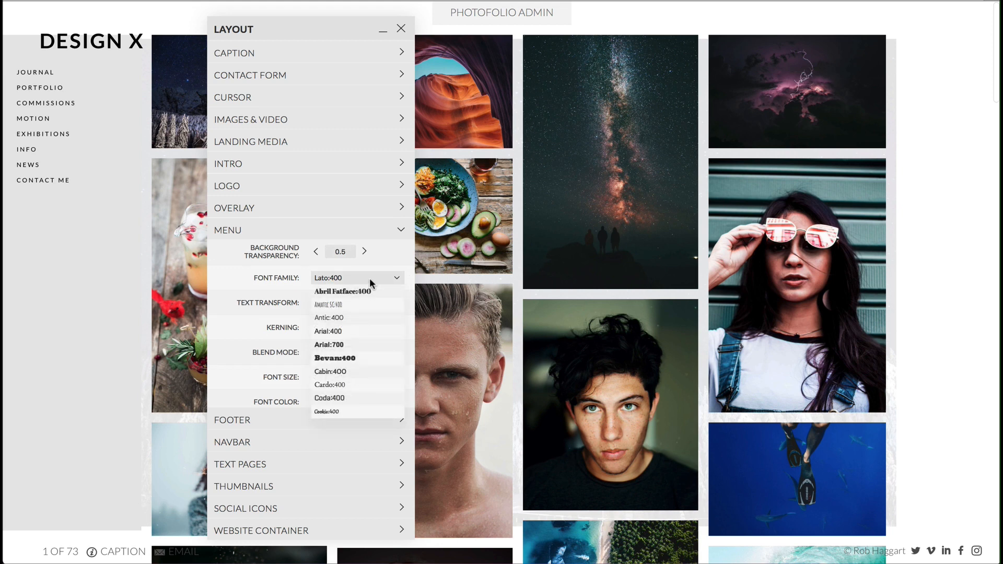
scroll(367, 339, "down", 6)
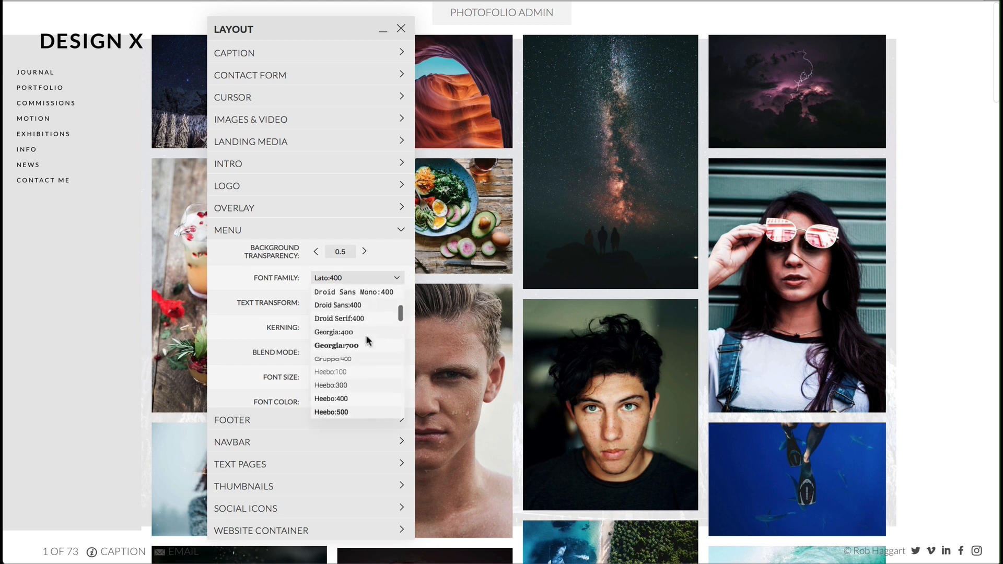
scroll(366, 340, "down", 3)
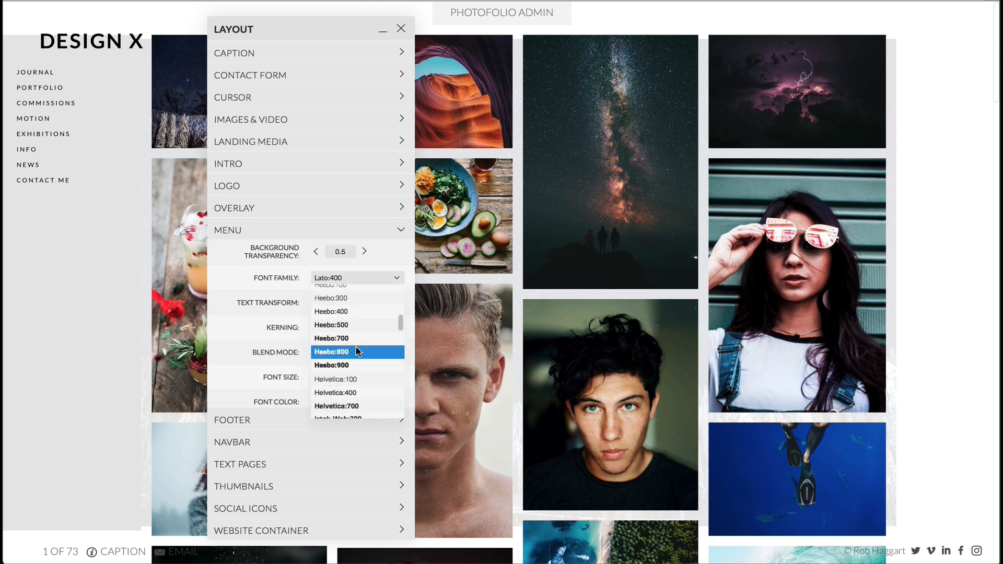
left_click(356, 340)
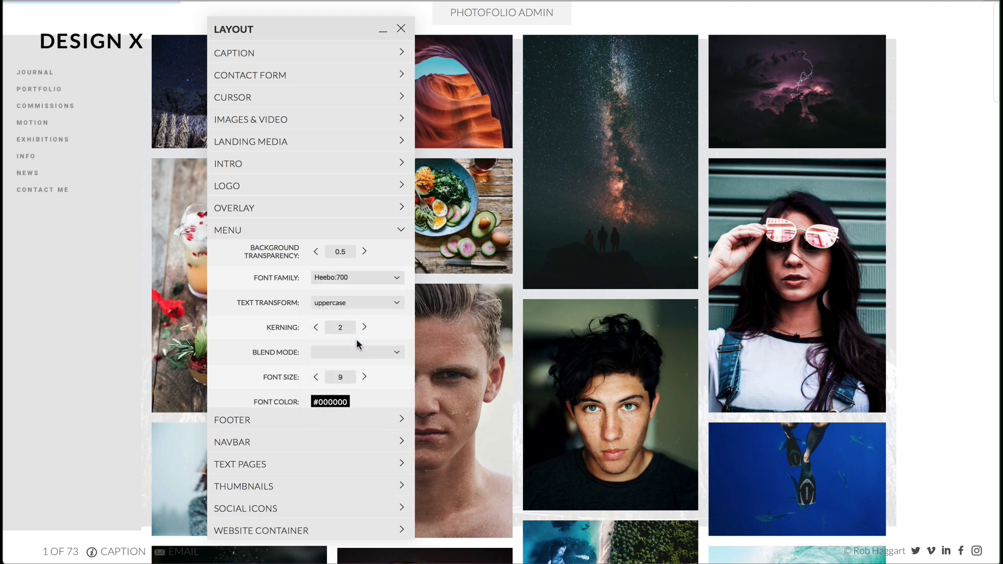
- Try the lowercase text transform on the menu items and set it back to uppercase
left_click(346, 301)
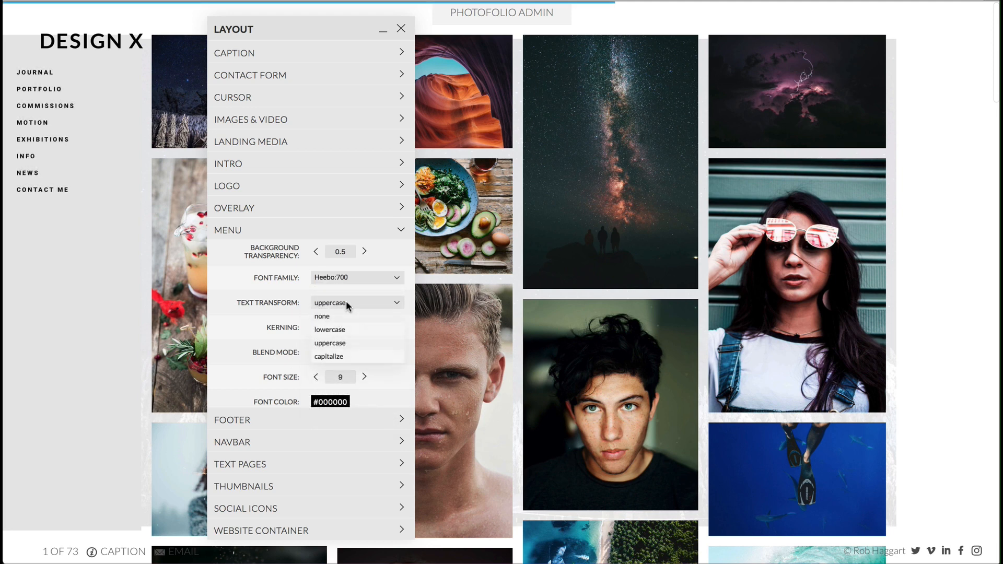
left_click(344, 324)
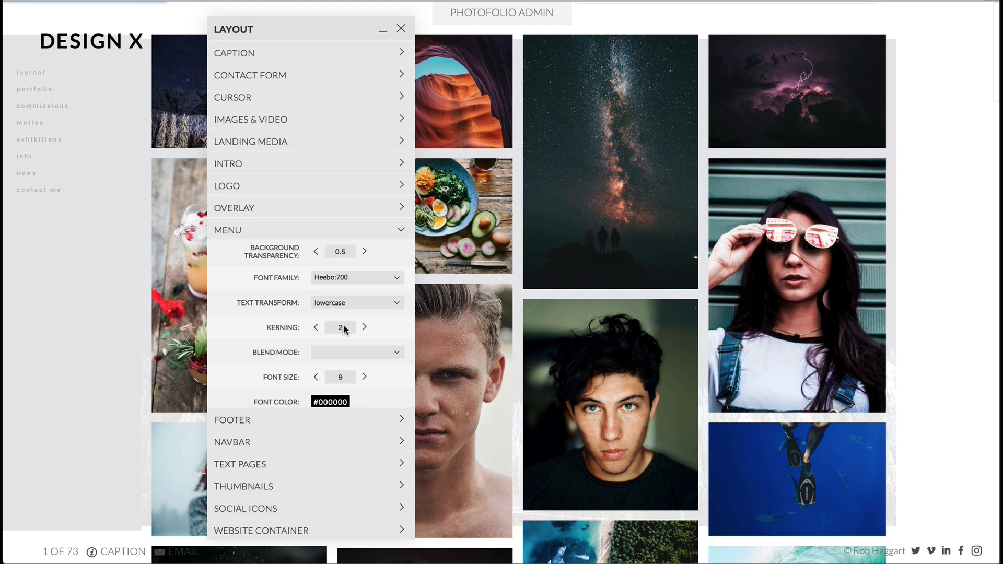
left_click(355, 302)
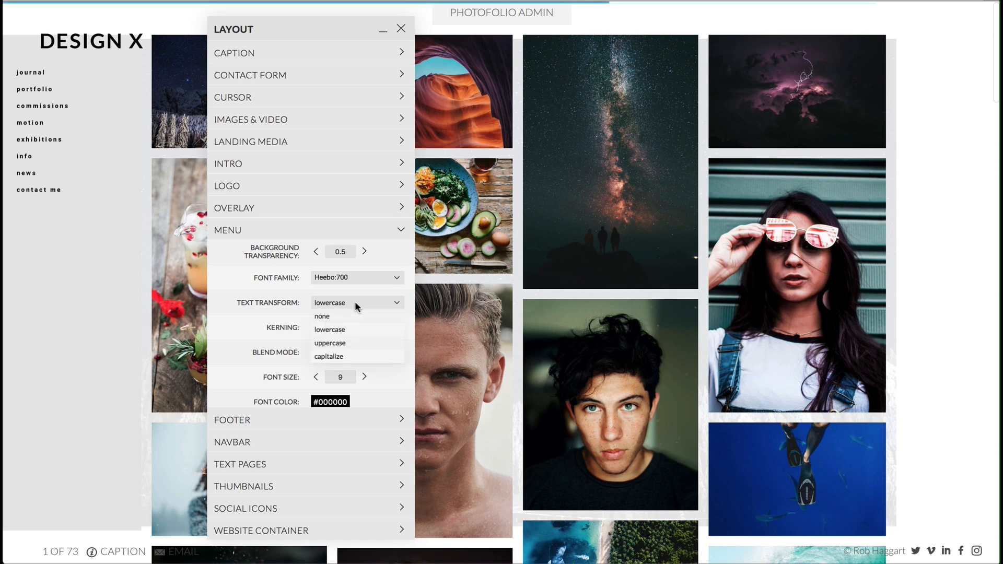
left_click(354, 339)
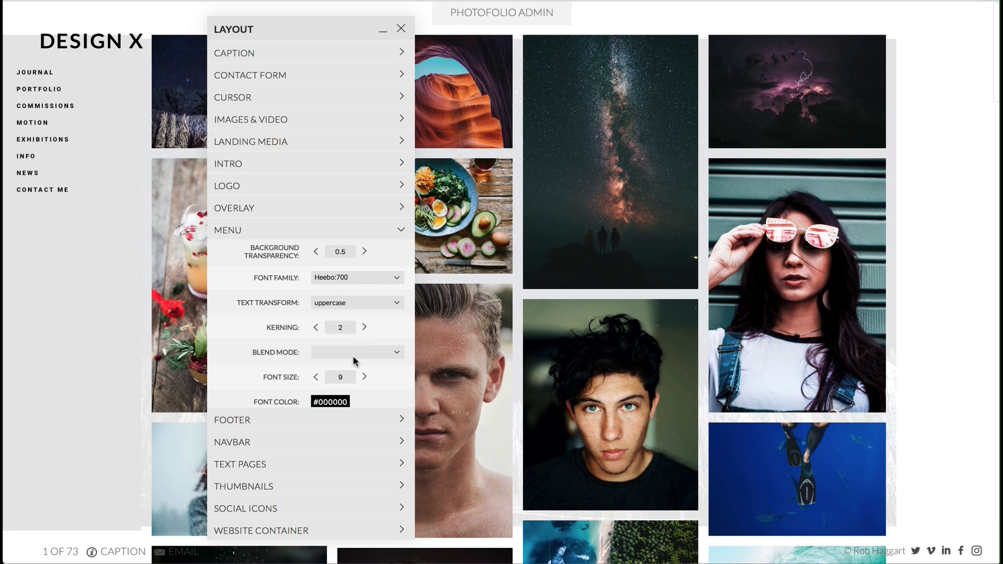
scroll(350, 355, "down", 1)
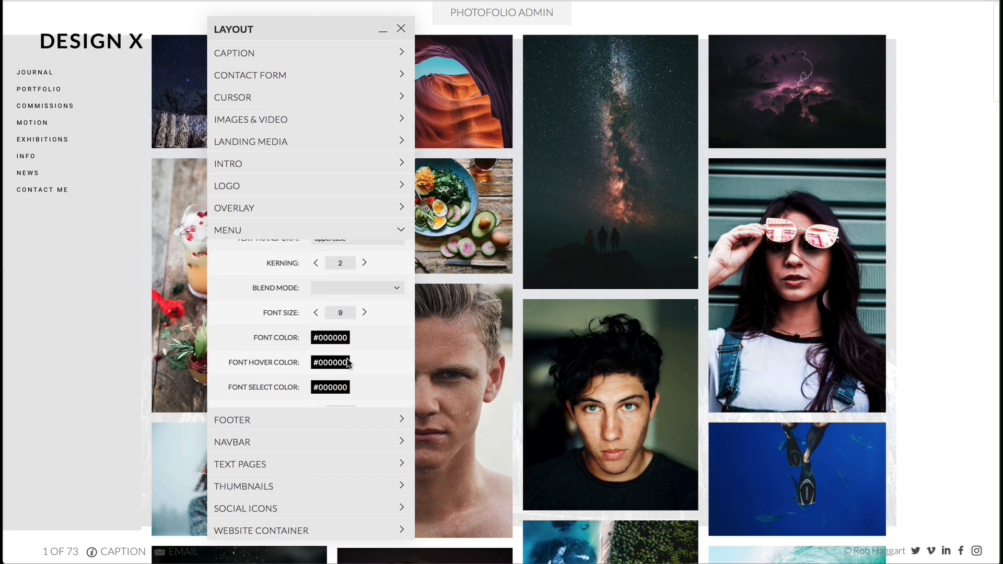
left_click(376, 290)
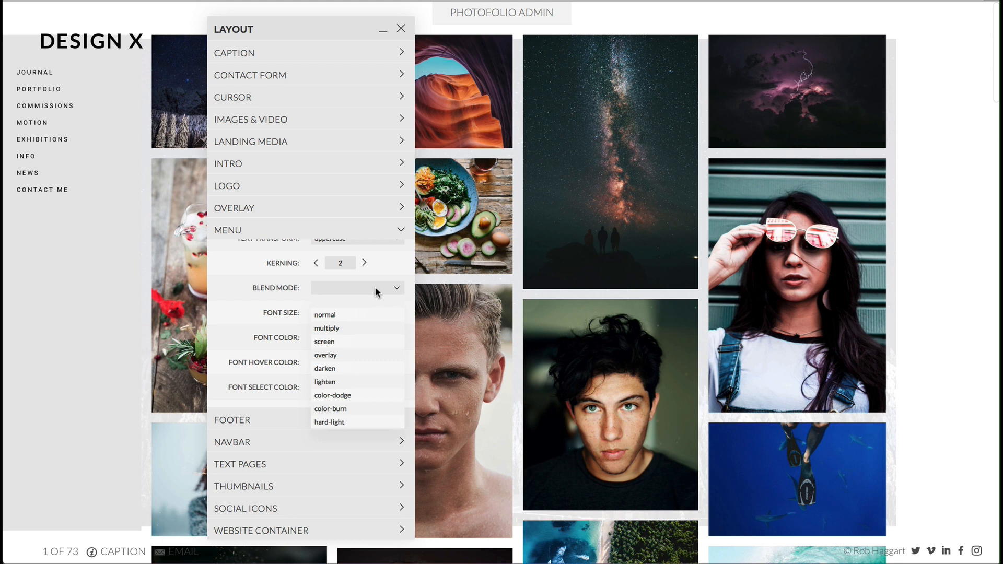
left_click(376, 290)
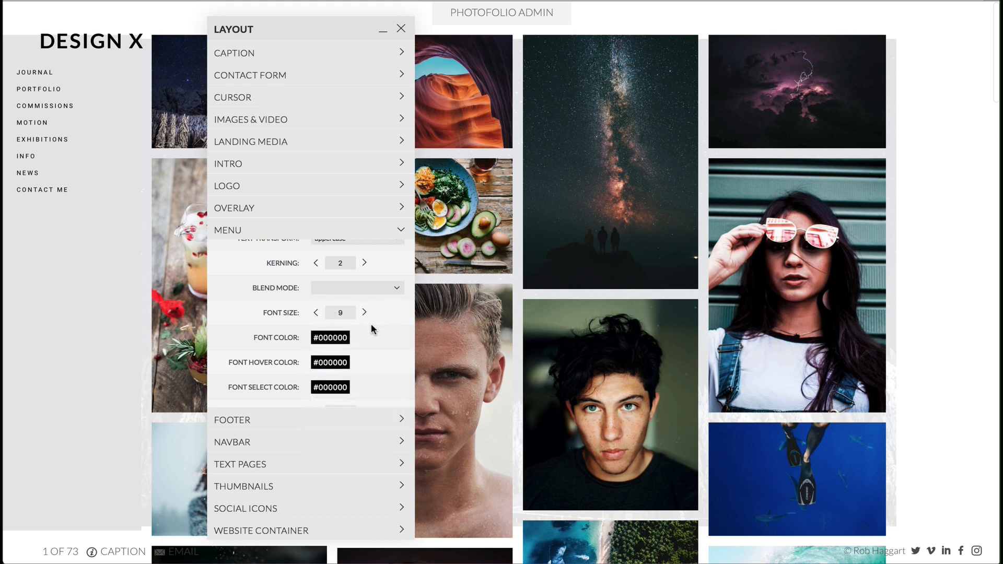
- Set the menu's font hover color and font select color to #949494
scroll(371, 329, "down", 1)
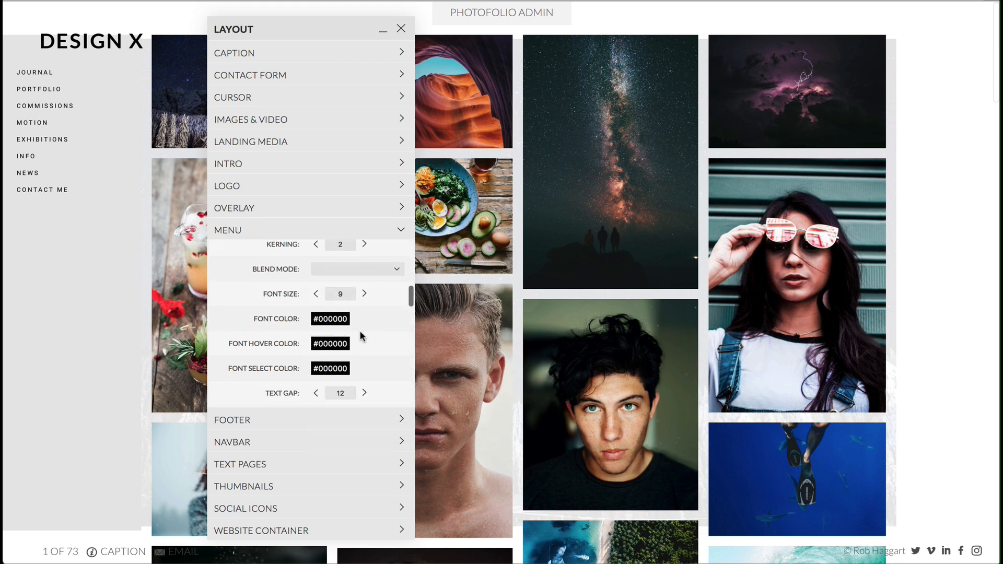
left_click(345, 342)
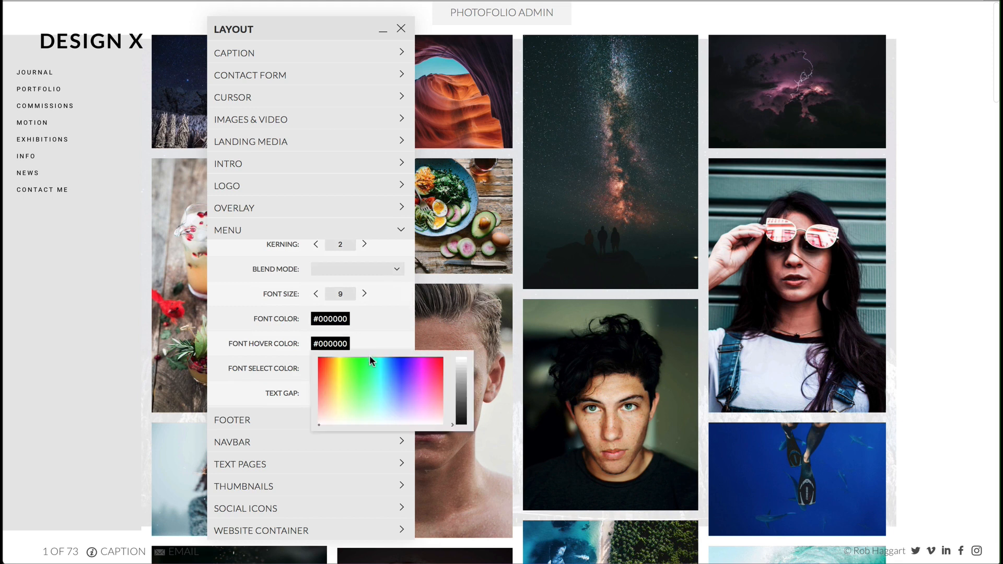
left_click(459, 385)
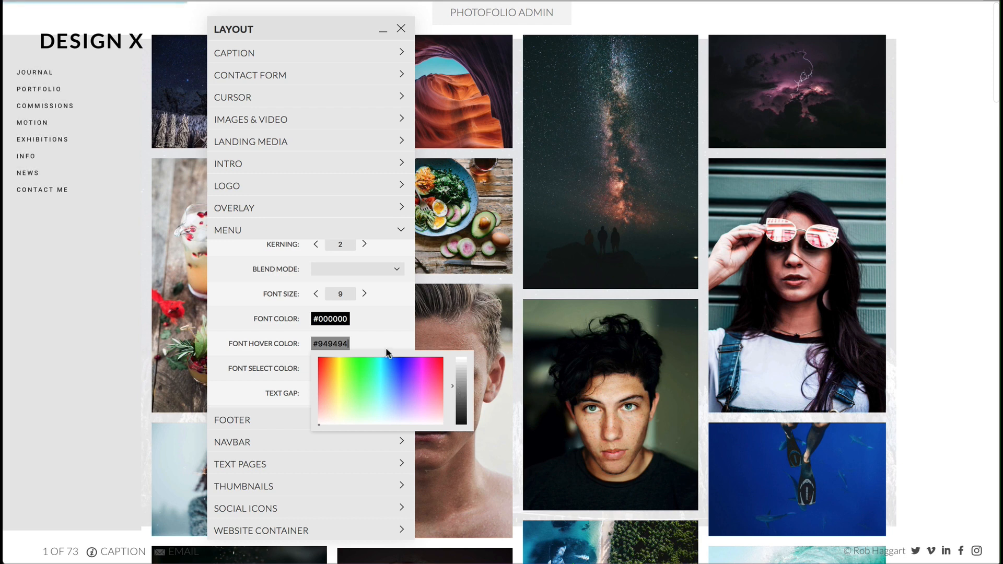
left_click(375, 340)
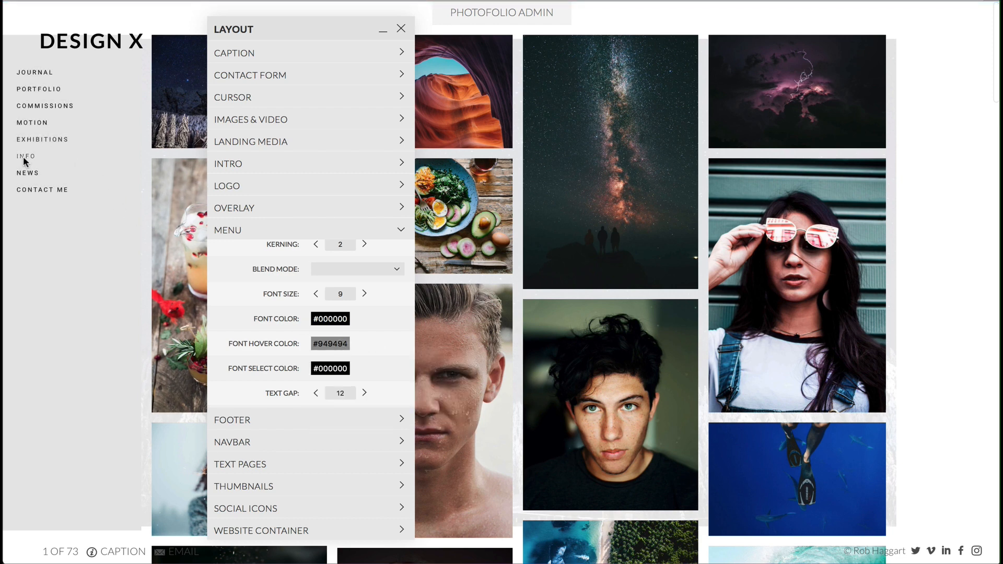
left_click(329, 369)
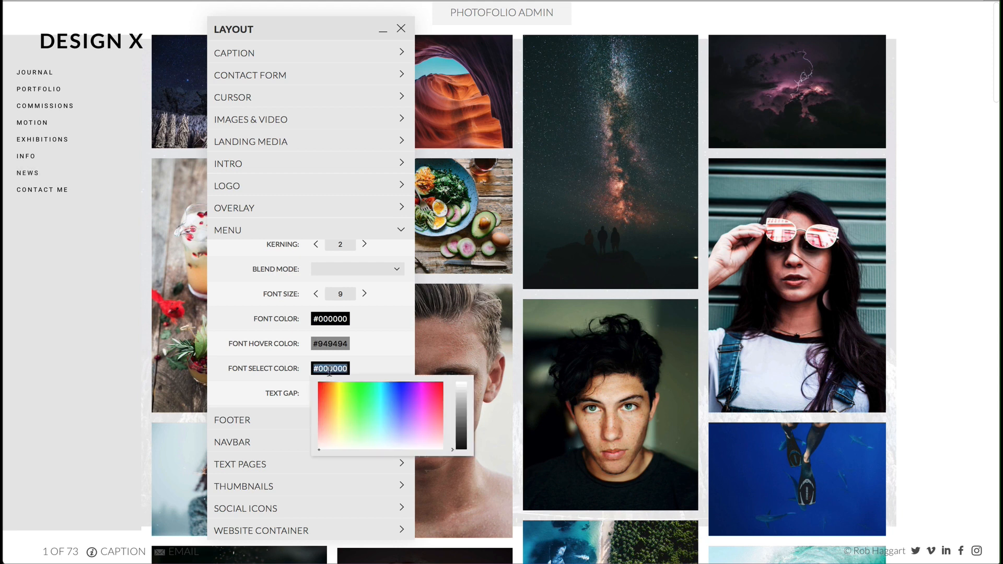
type("949494")
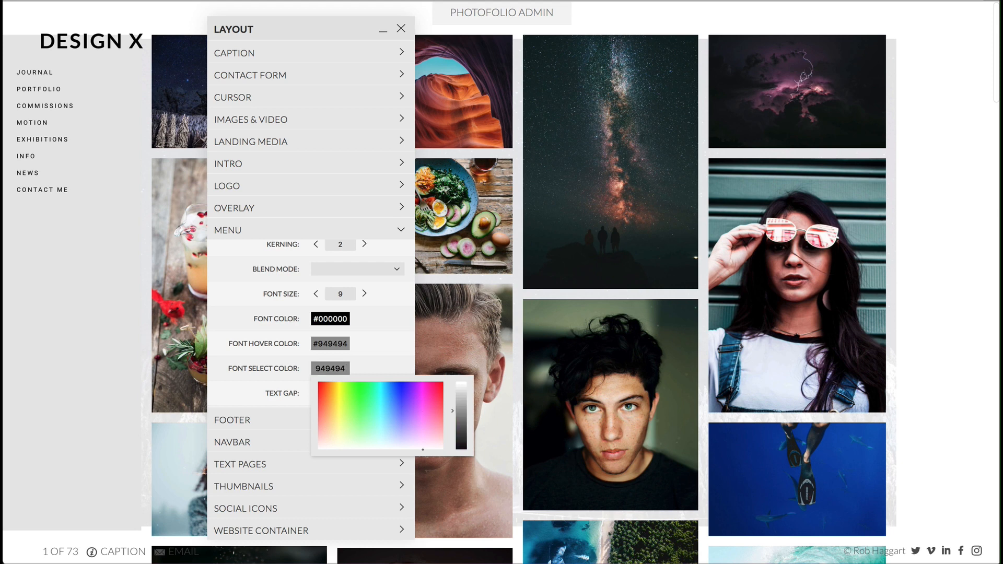
key("Return")
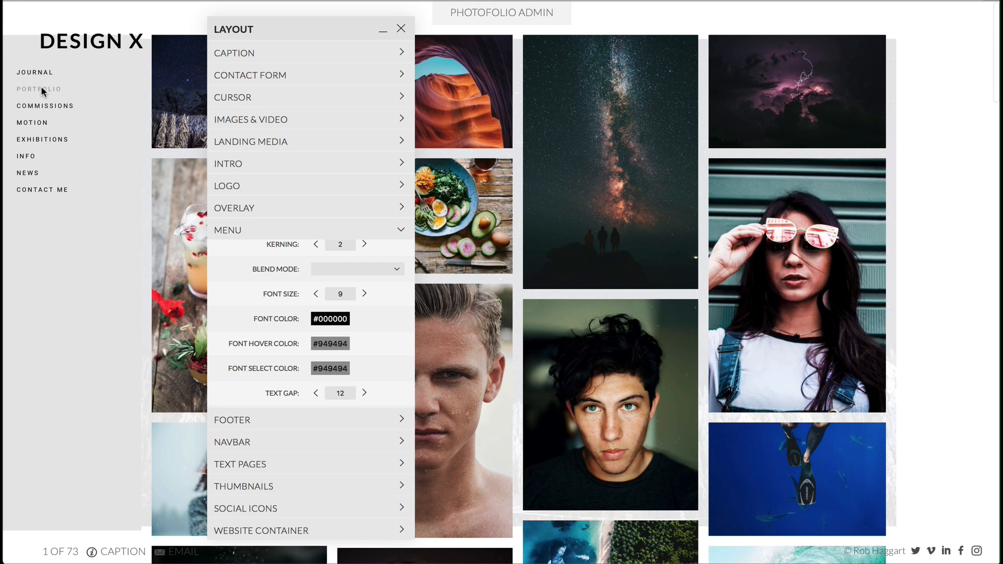
- Set the menu's text gap to 10 and its menu indicator to underline 1px
scroll(292, 330, "down", 1)
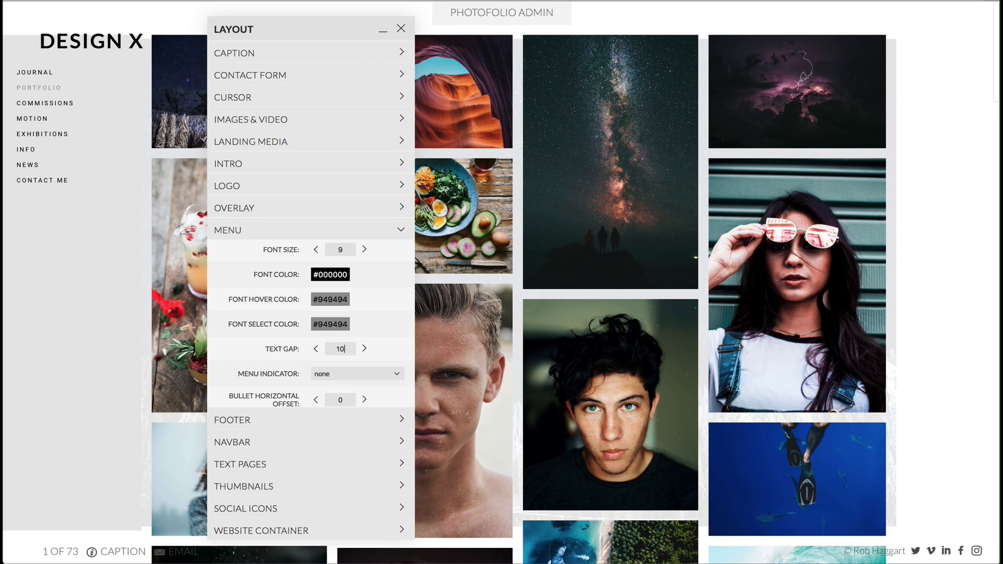
scroll(352, 348, "down", 1)
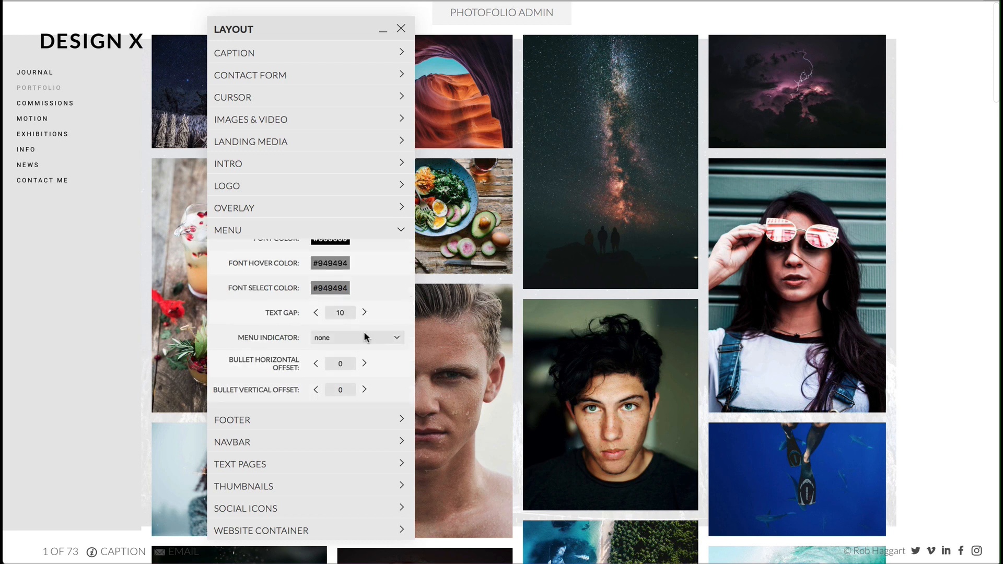
left_click(372, 338)
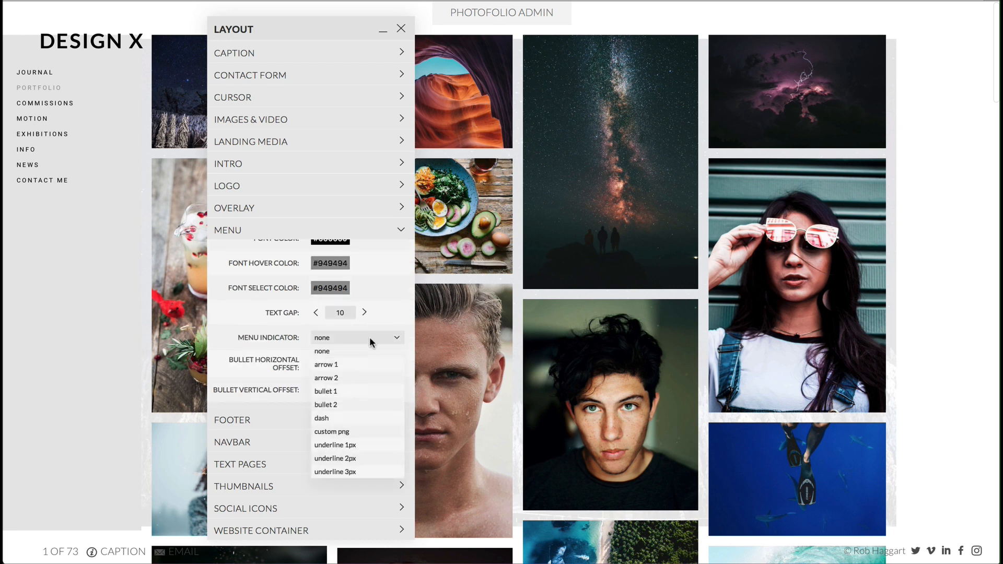
scroll(369, 360, "down", 1)
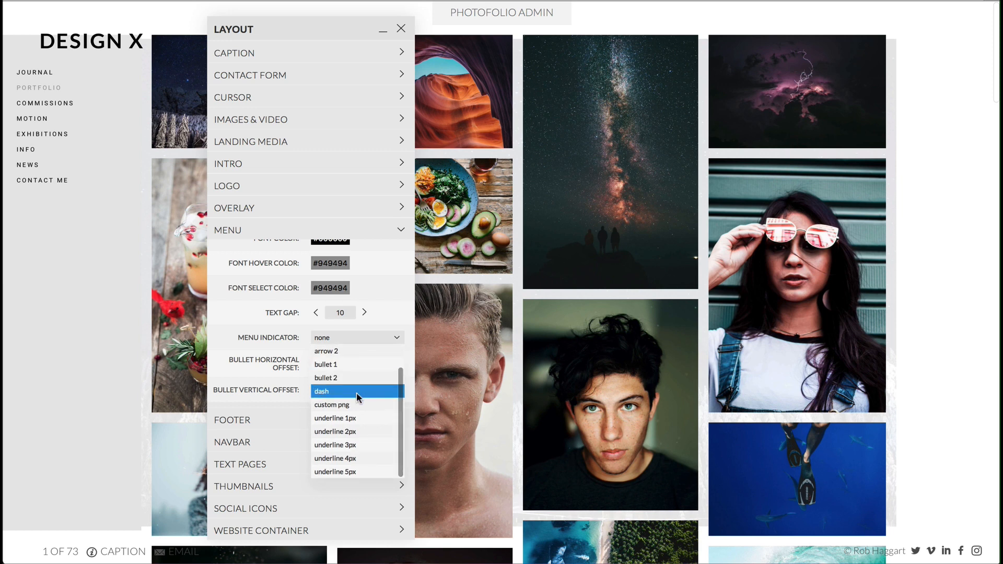
left_click(360, 418)
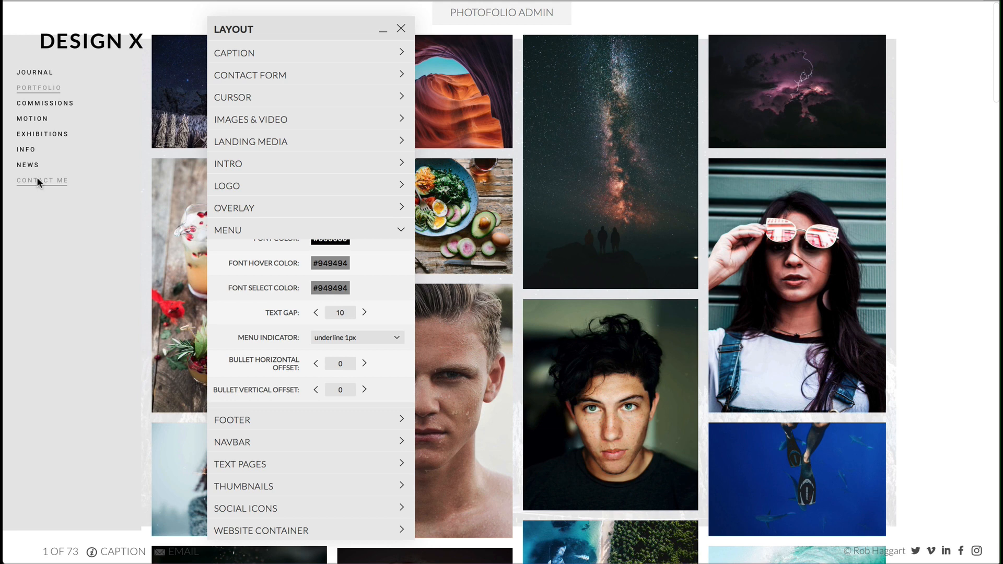
- Change the menu indicator to arrow 2 and set the bullet horizontal offset to -1
left_click(357, 339)
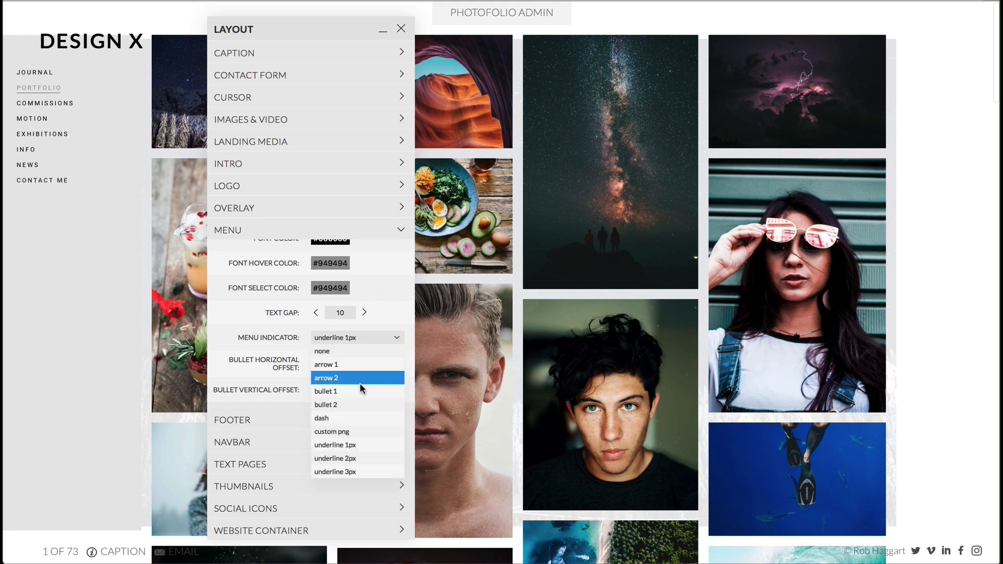
scroll(359, 383, "down", 1)
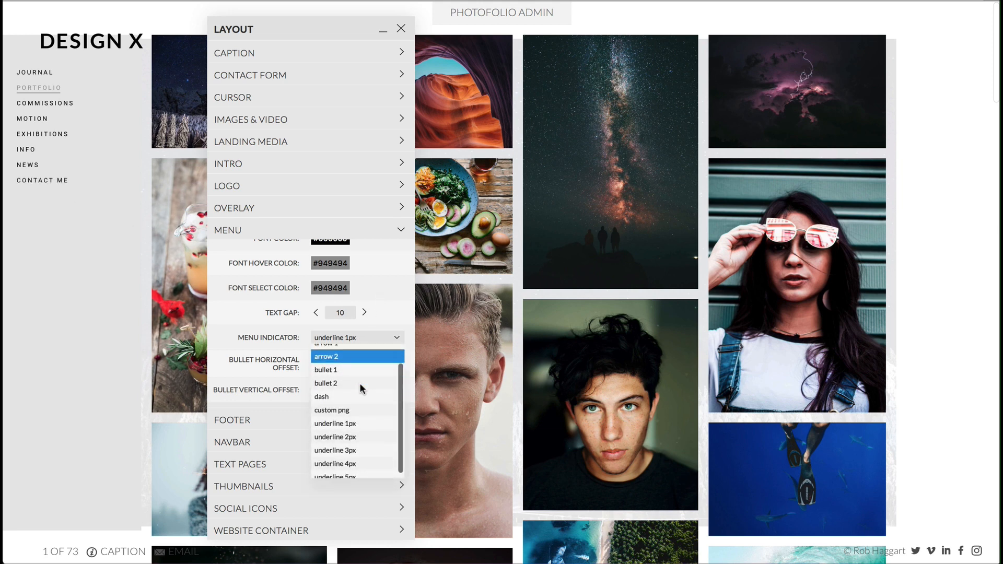
left_click(355, 356)
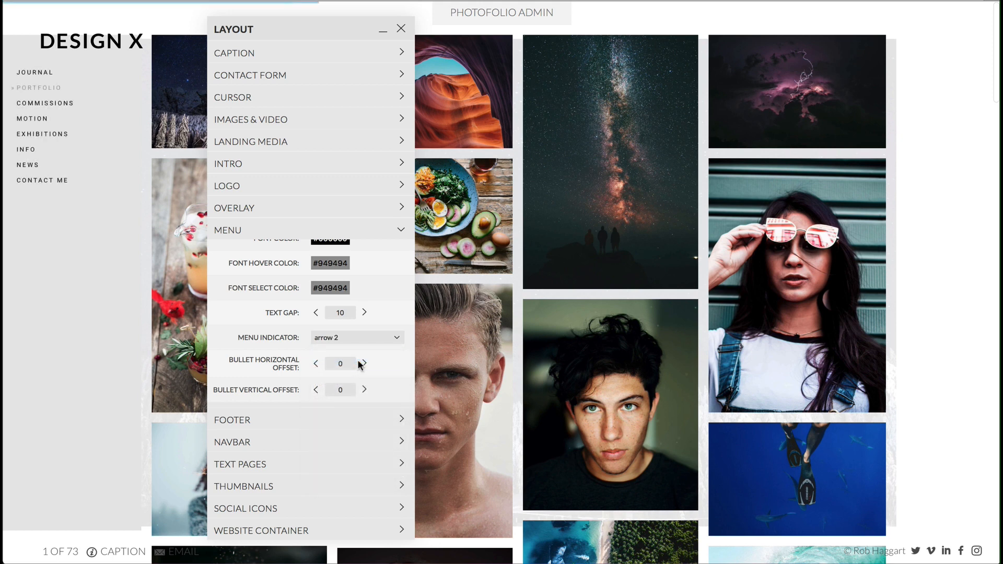
scroll(351, 355, "down", 1)
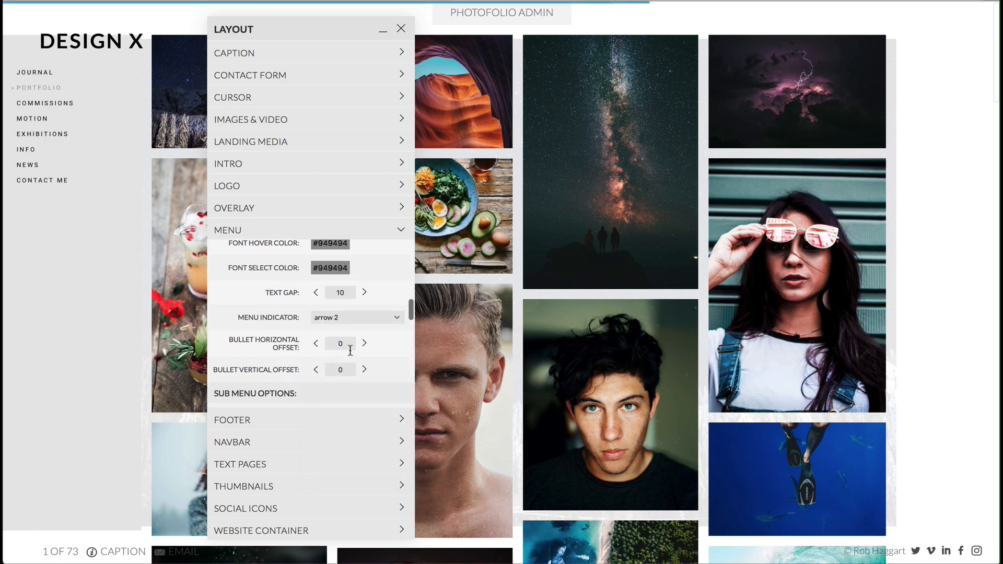
left_click(316, 343)
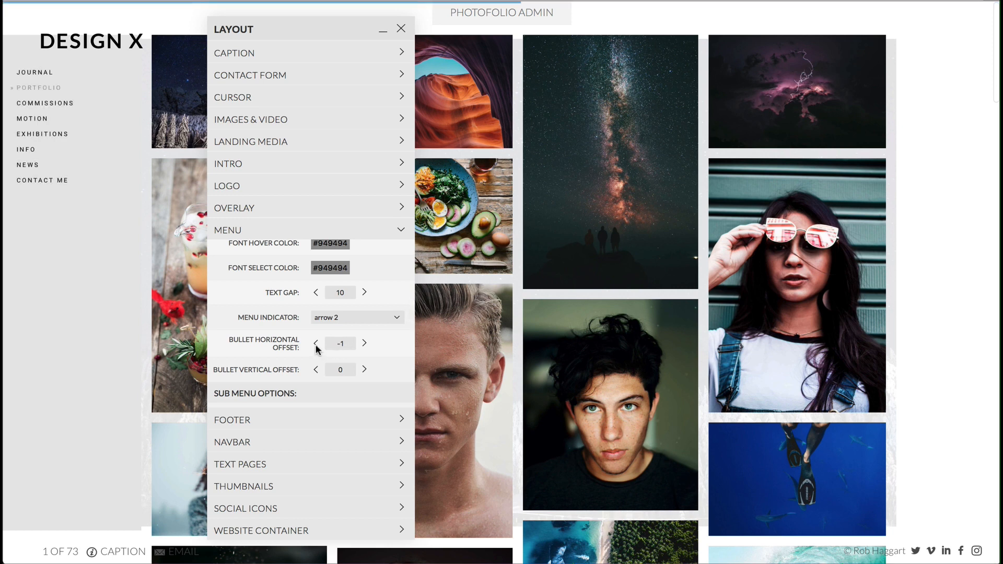
- Go to the sub menu options and open the Journal page of the website to expand its sub menu
scroll(316, 349, "down", 1)
scroll(317, 349, "down", 4)
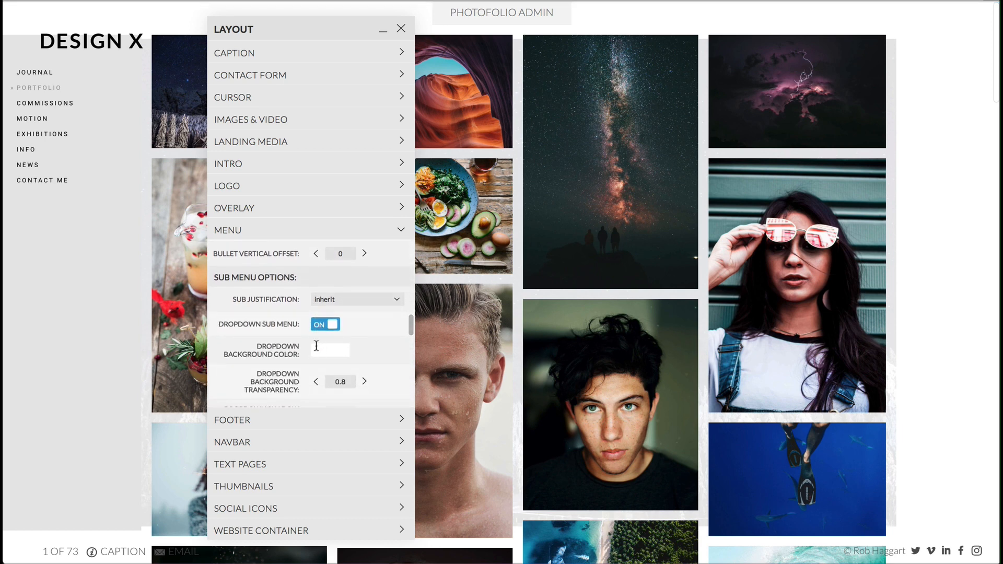
scroll(316, 346, "down", 1)
scroll(316, 346, "down", 1)
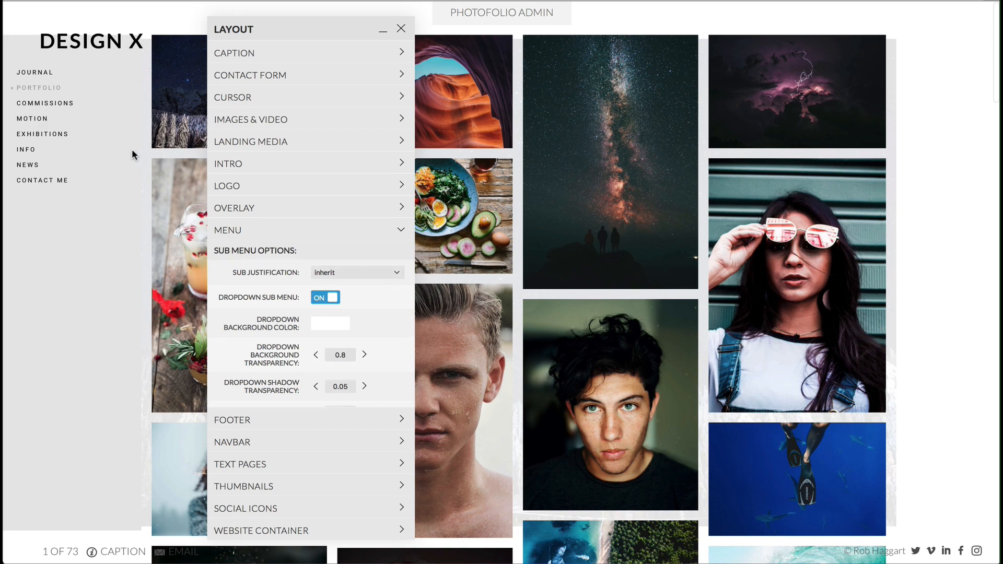
left_click(33, 73)
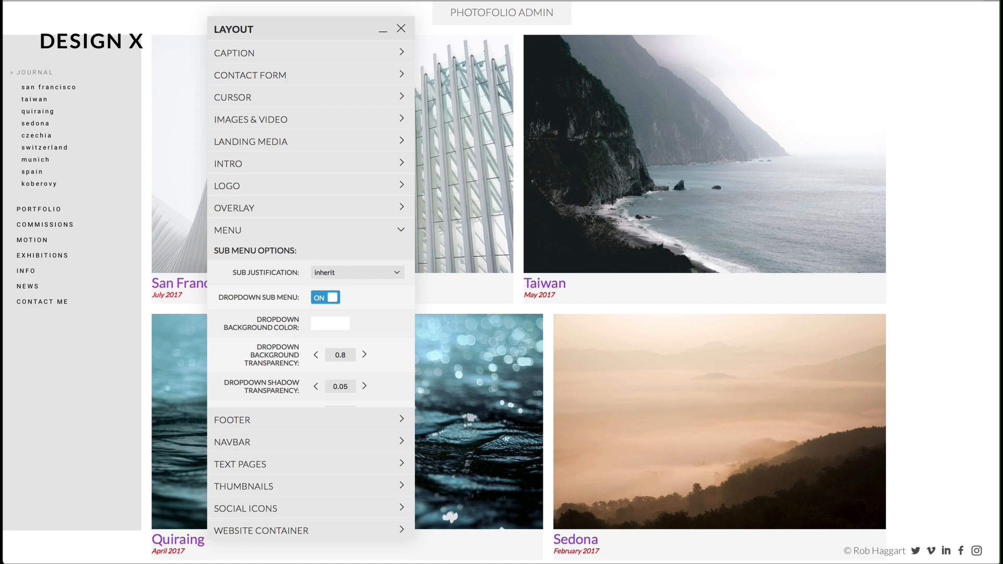
- Try the dropdown sub menu turned off, and turn it back on with the Layout panel moved clear of the menu
left_click(325, 297)
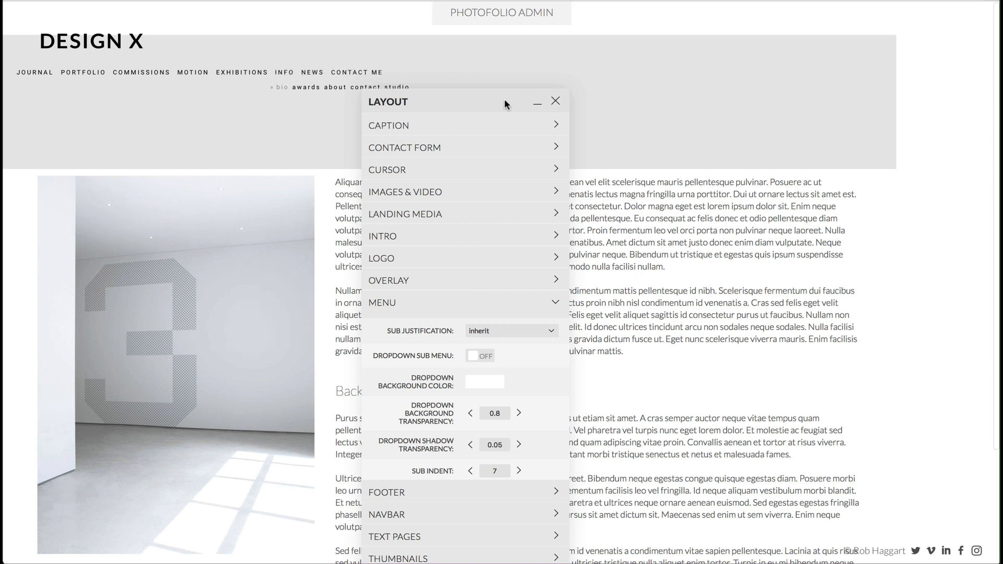
left_click_drag(441, 99, 520, 63)
left_click(550, 329)
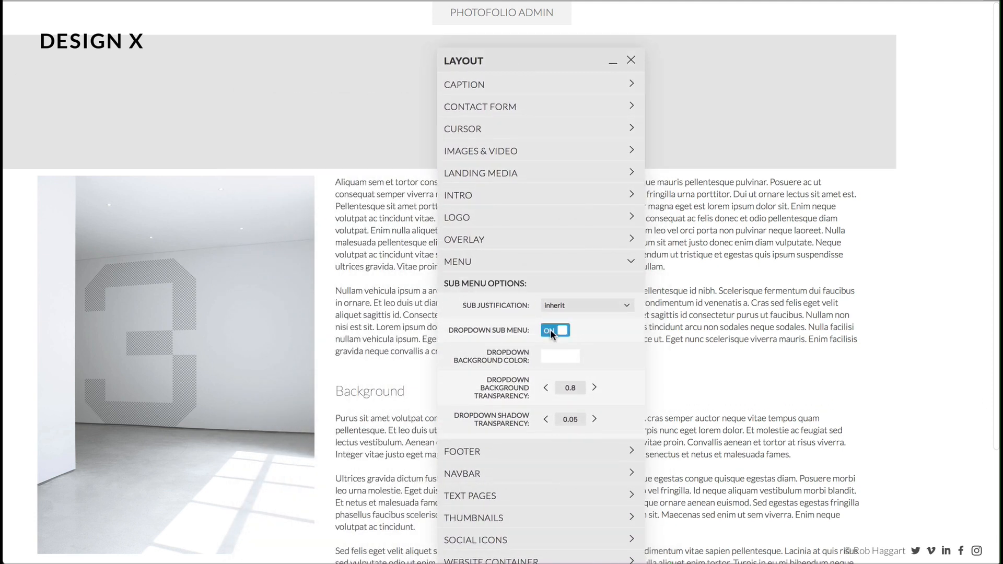
mouse_move(283, 70)
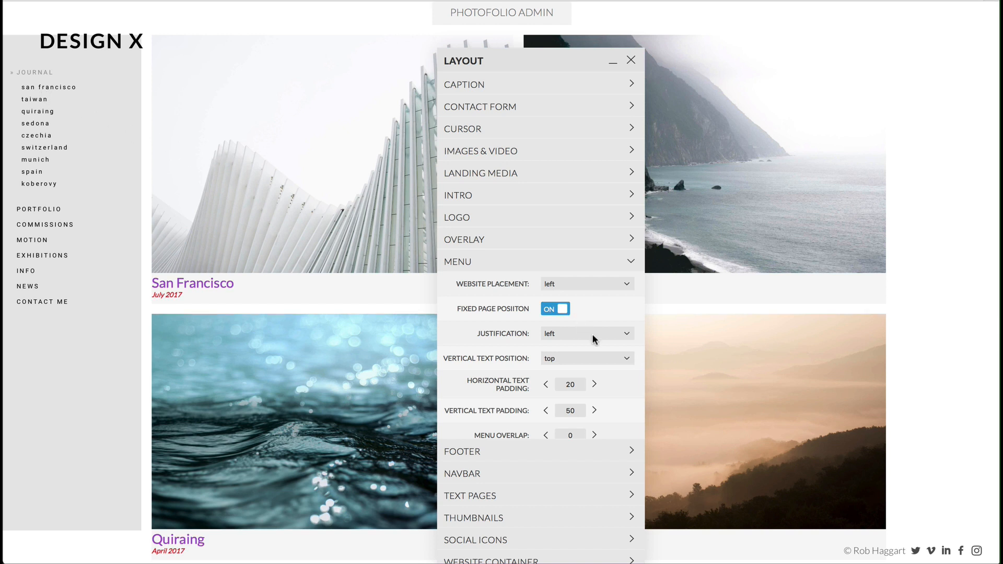
- Set the sub menu's text gap to 10
scroll(594, 339, "down", 5)
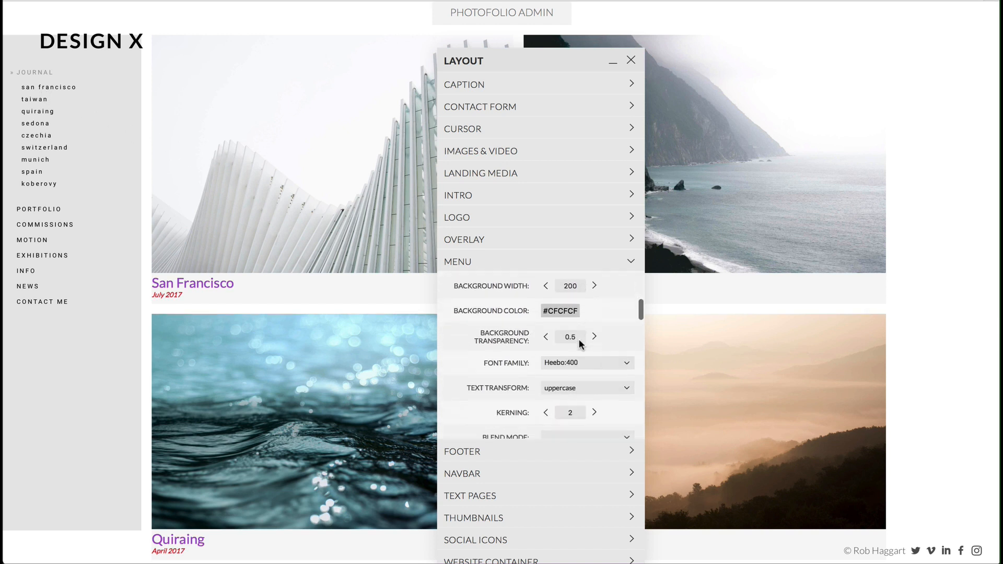
scroll(579, 341, "down", 5)
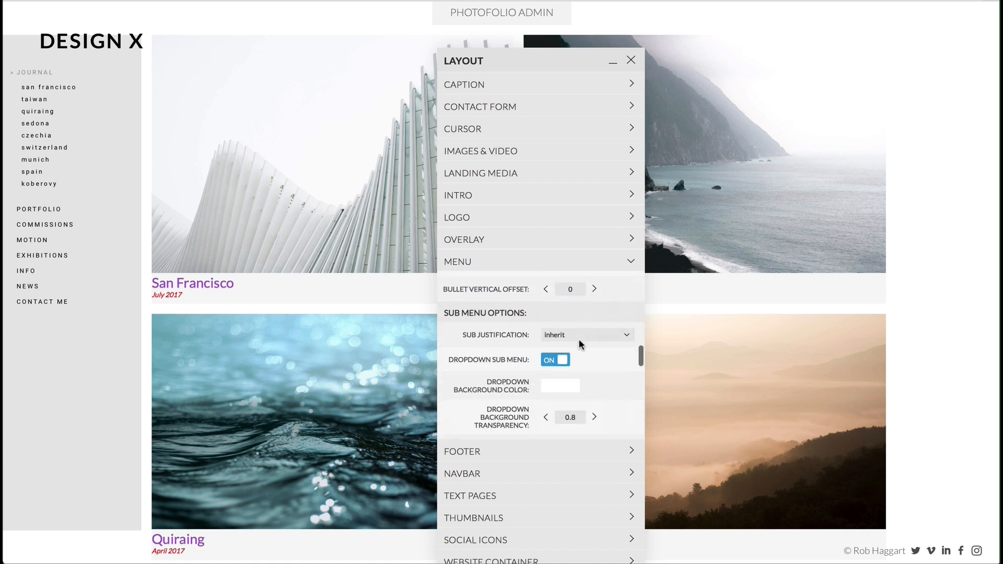
scroll(579, 343, "down", 5)
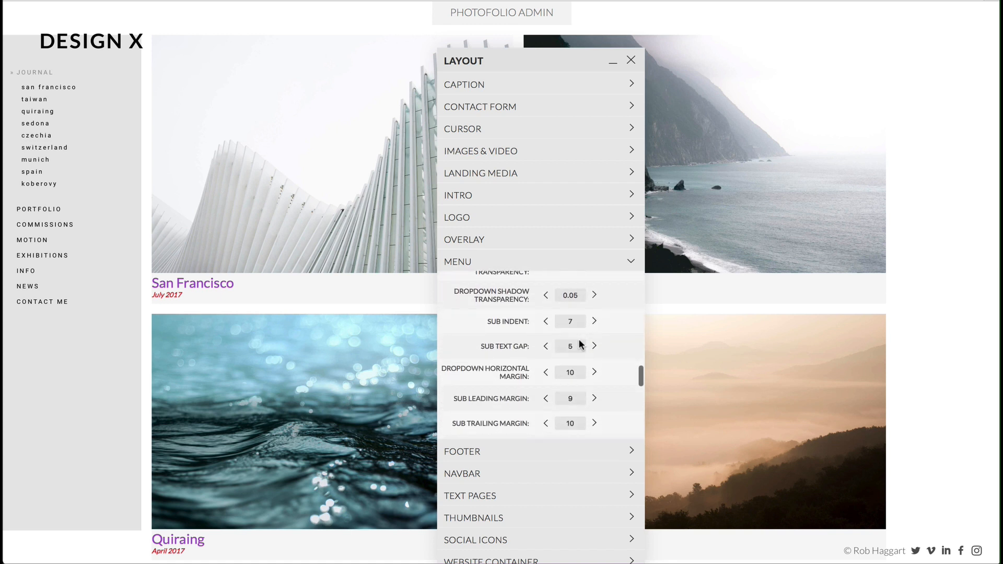
double_click(572, 346)
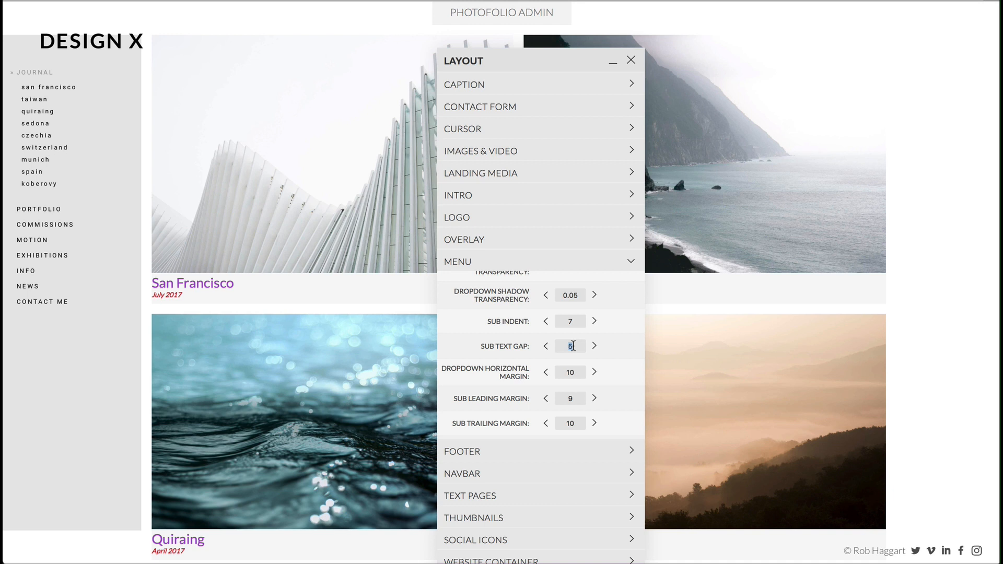
type("10")
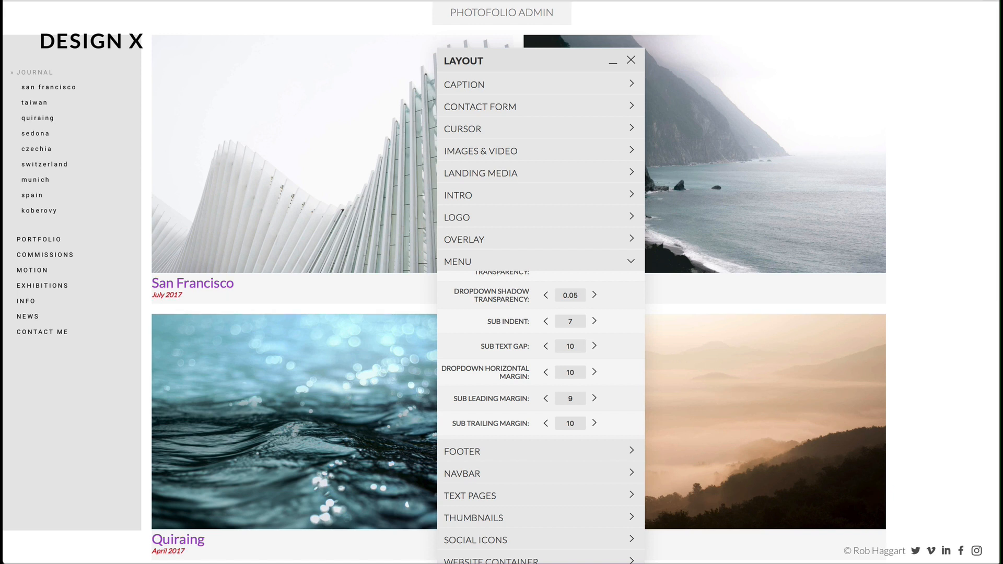
- Set the sub menu's leading margin to 10
scroll(591, 347, "down", 2)
double_click(581, 347)
type("5")
key("Return")
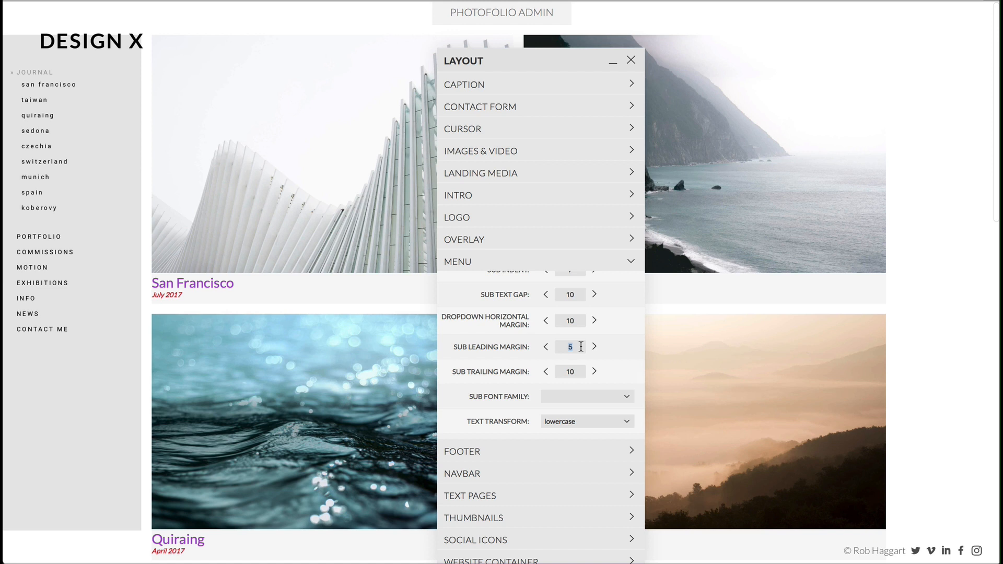
type("1-")
key("BackSpace")
type("0")
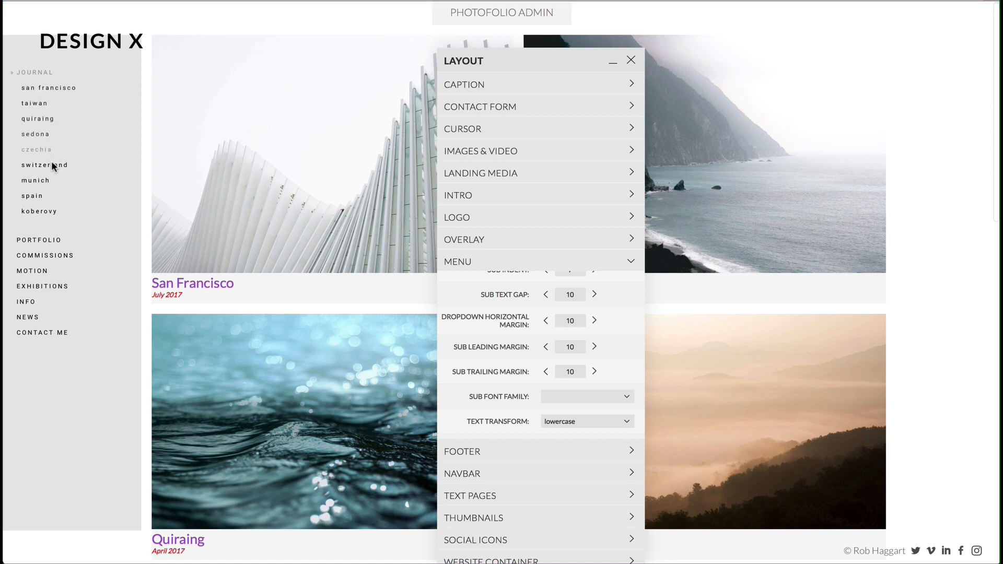
- Set the sub menu's expand/collapse behavior to always open
scroll(559, 337, "down", 2)
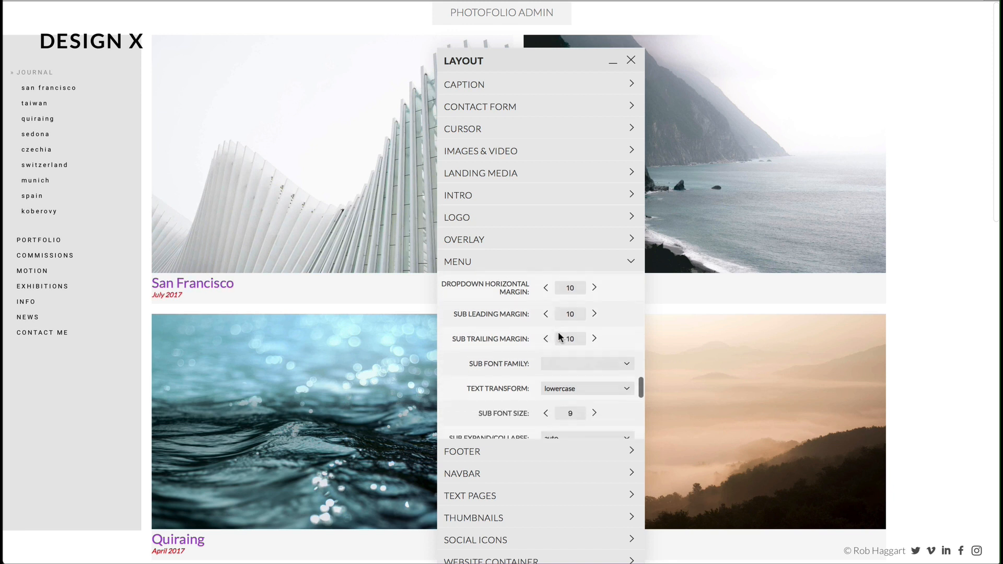
scroll(559, 336, "down", 1)
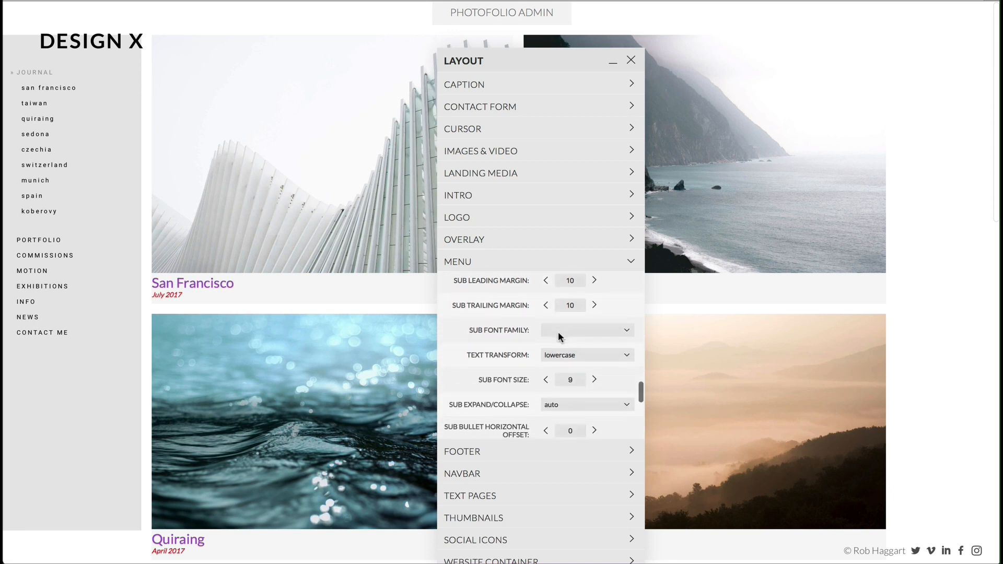
scroll(558, 334, "down", 1)
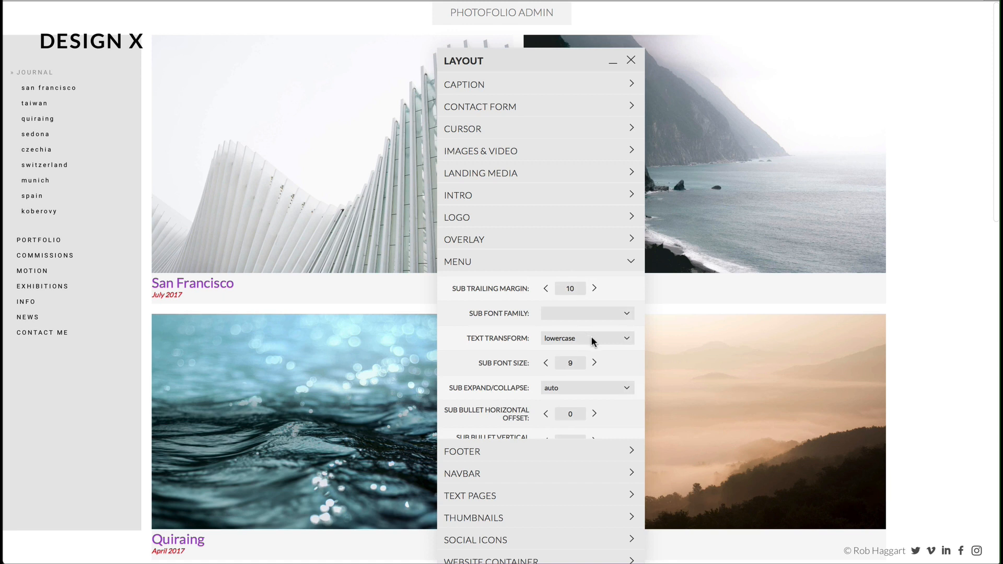
scroll(591, 336, "down", 3)
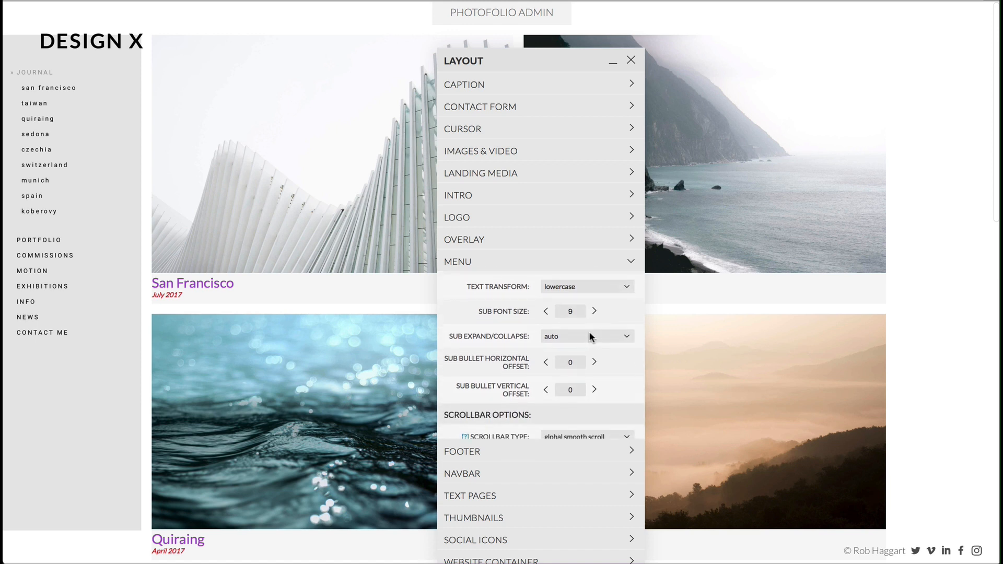
left_click(589, 334)
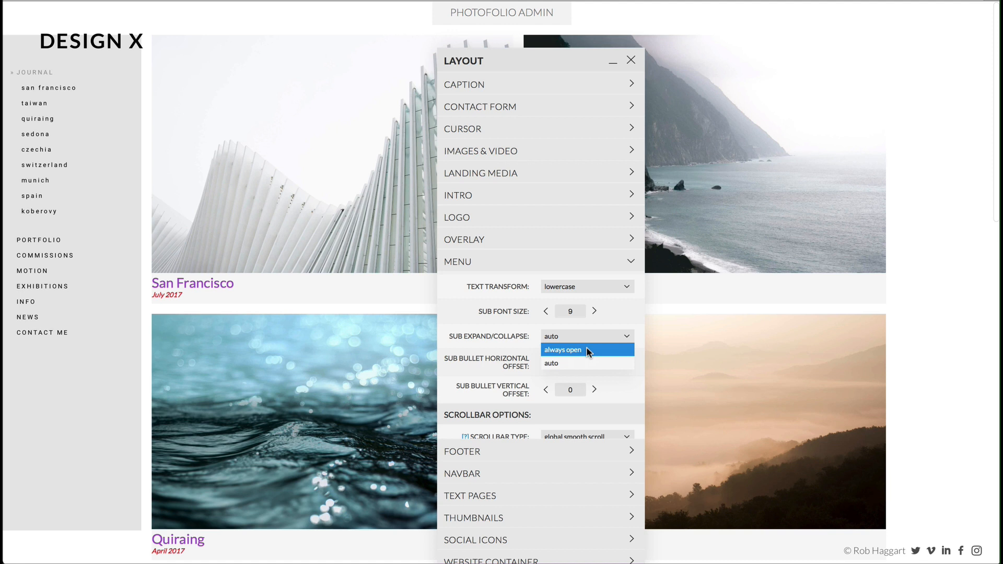
left_click(589, 350)
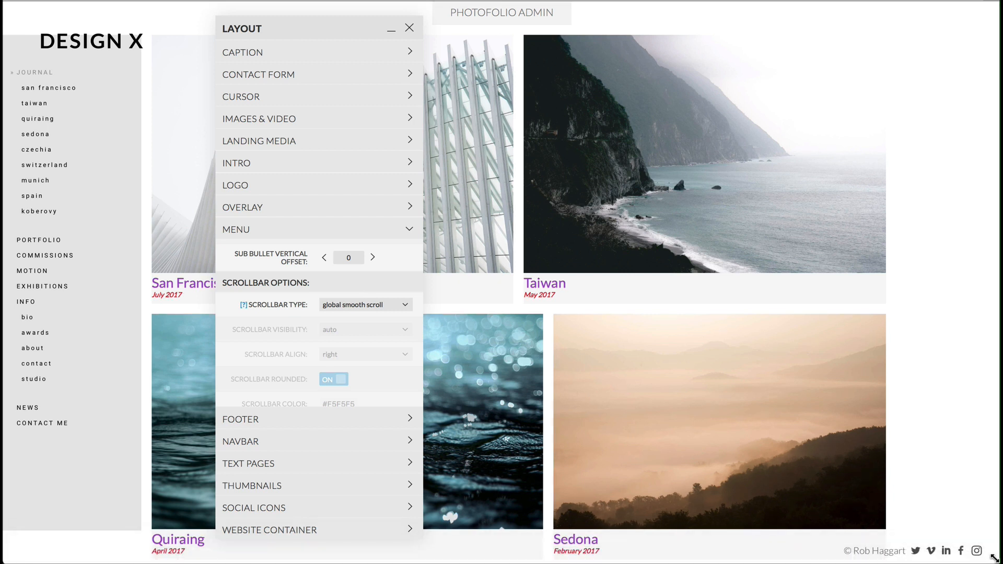
- Shrink the browser window to test scrolling through the long website menu, restore the window size, and review the remaining scrollbar options
left_click_drag(994, 558, 739, 345)
scroll(55, 193, "down", 4)
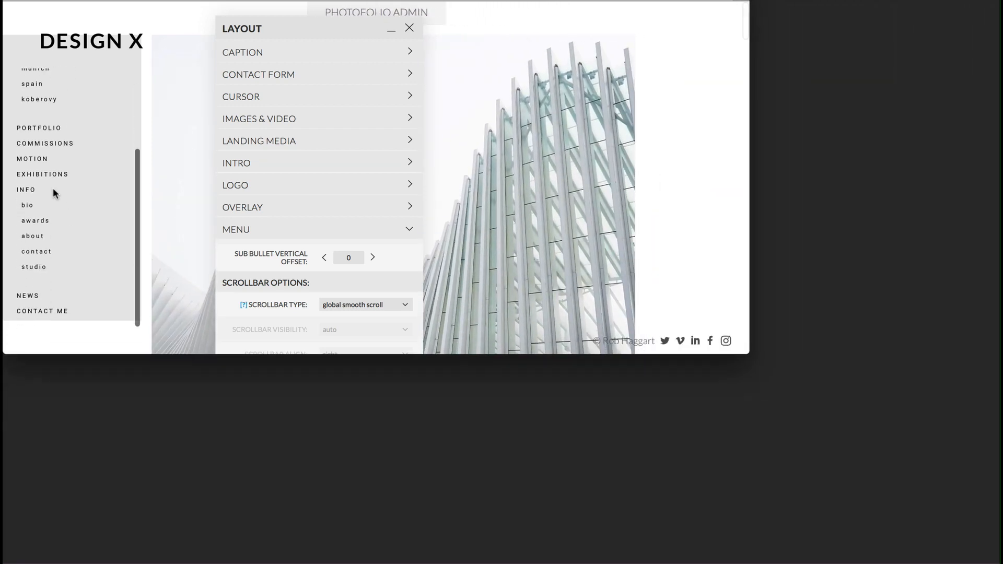
scroll(54, 192, "up", 4)
scroll(52, 187, "down", 4)
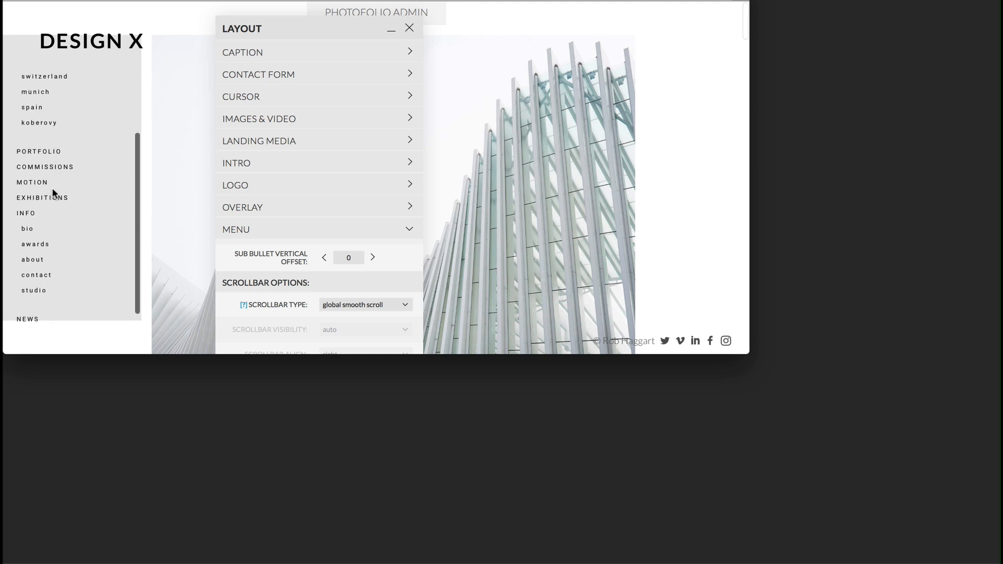
scroll(52, 187, "up", 4)
scroll(53, 187, "down", 4)
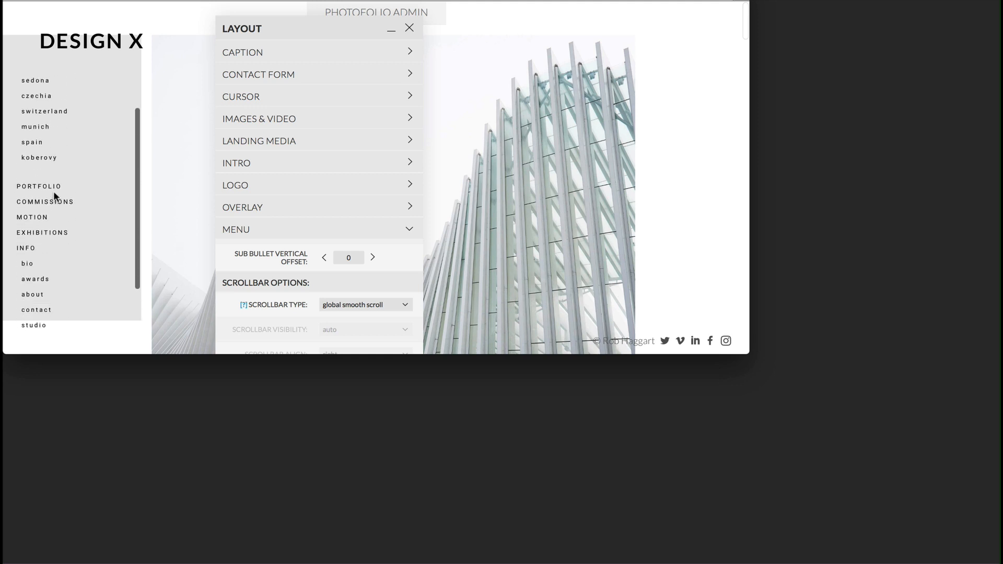
scroll(54, 194, "up", 4)
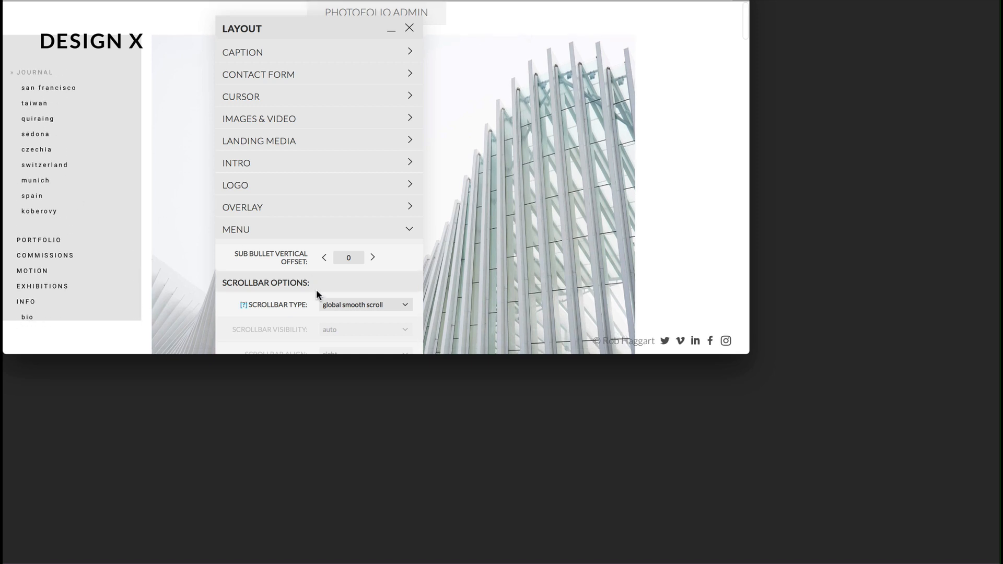
left_click_drag(744, 353, 998, 560)
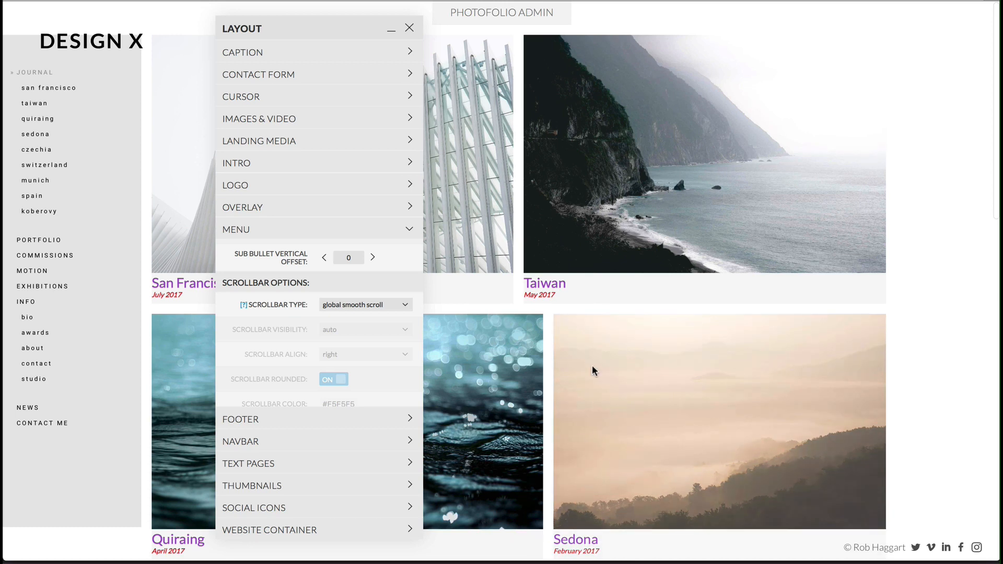
scroll(340, 308, "down", 2)
- Switch the website's active design to Velus and close the Designs and Layout panels
mouse_move(483, 23)
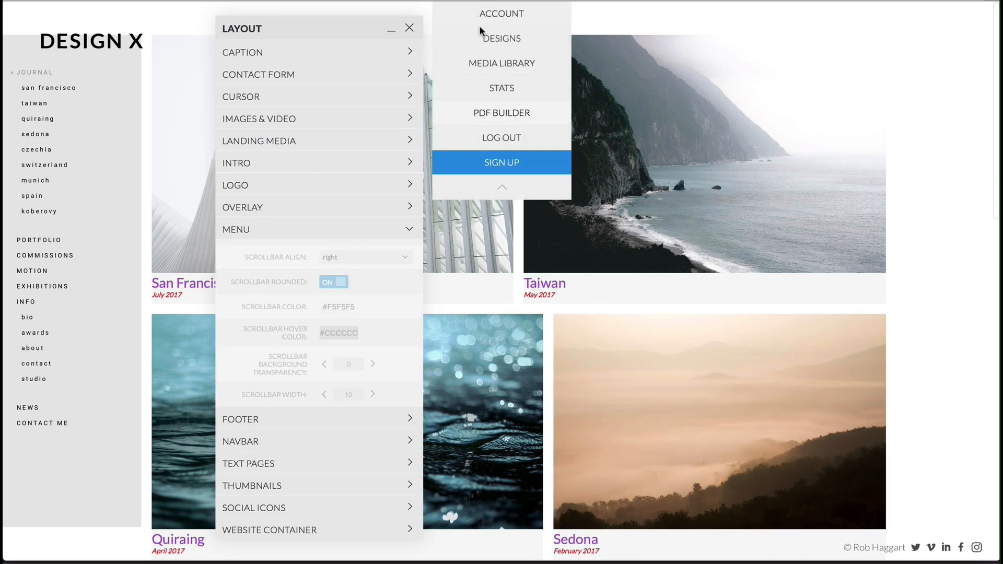
left_click(506, 38)
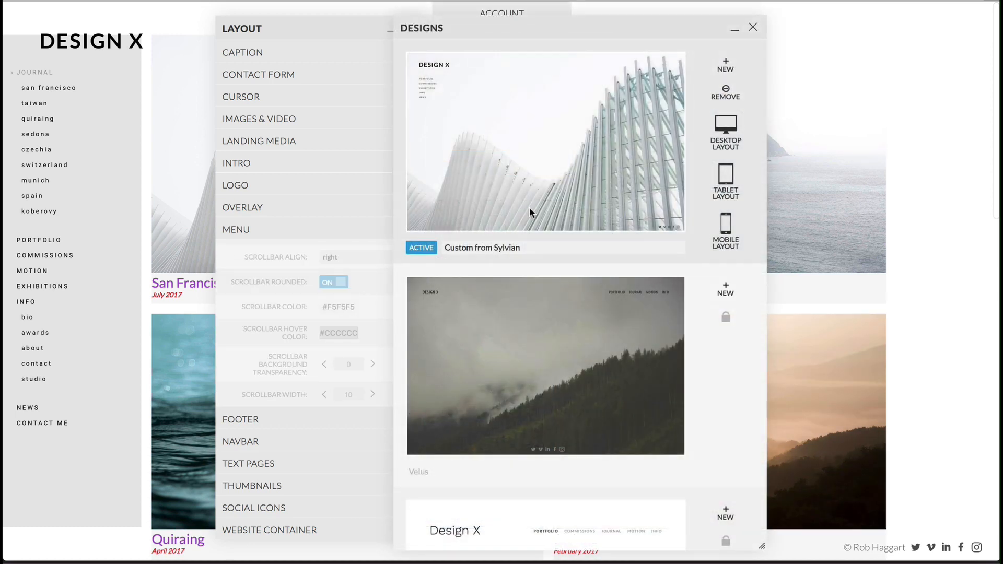
scroll(541, 230, "down", 2)
scroll(541, 230, "down", 1)
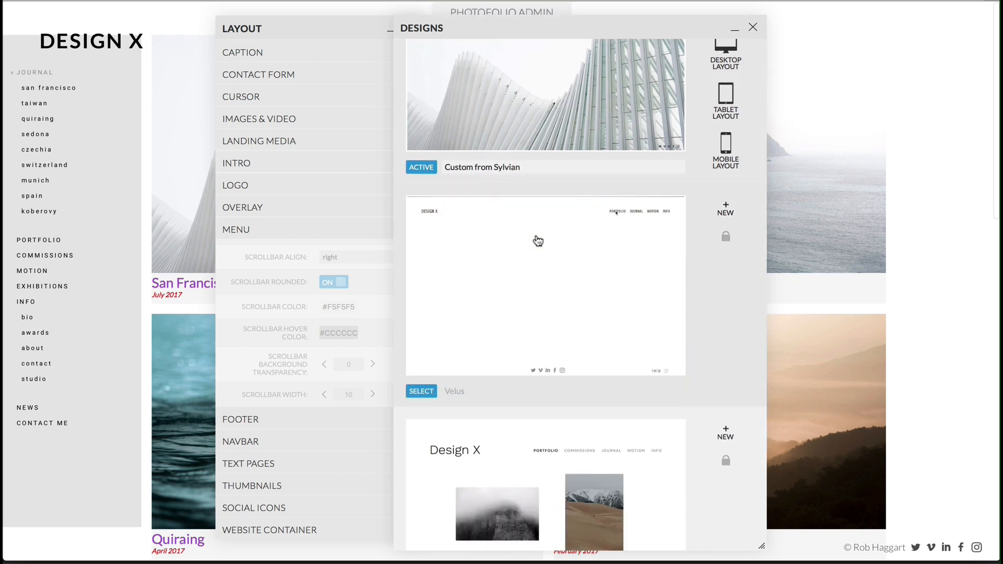
left_click(538, 237)
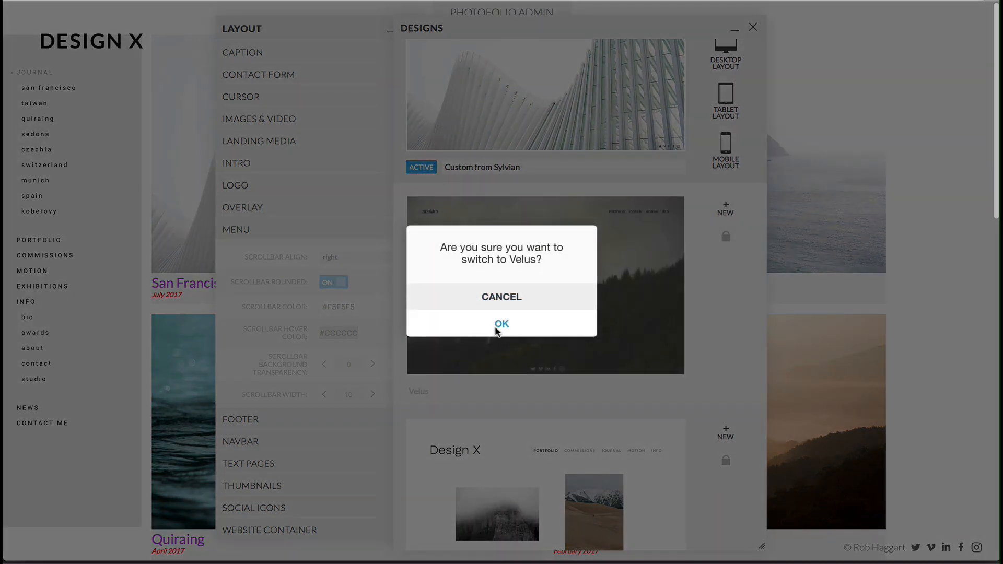
left_click(497, 328)
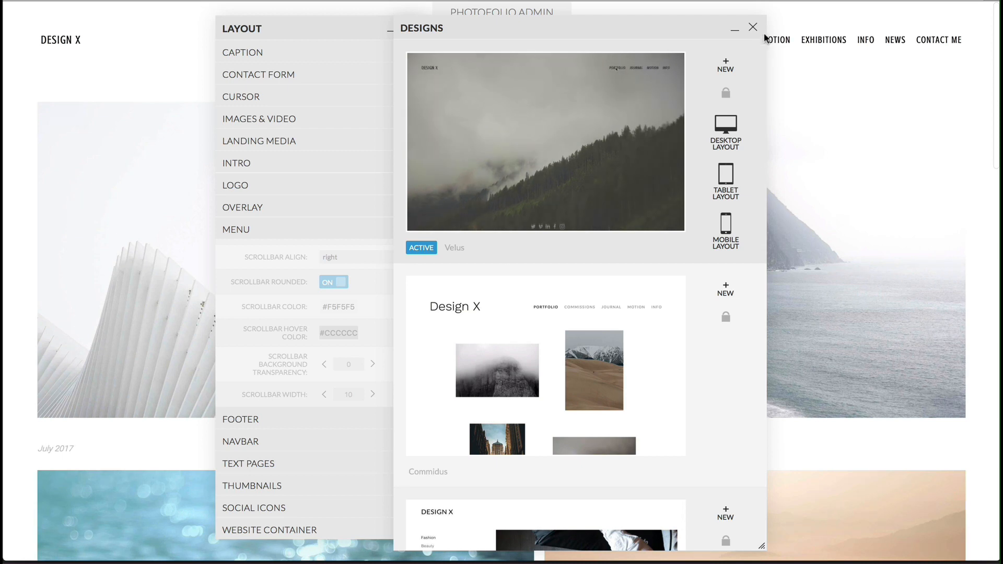
left_click(756, 27)
left_click(410, 27)
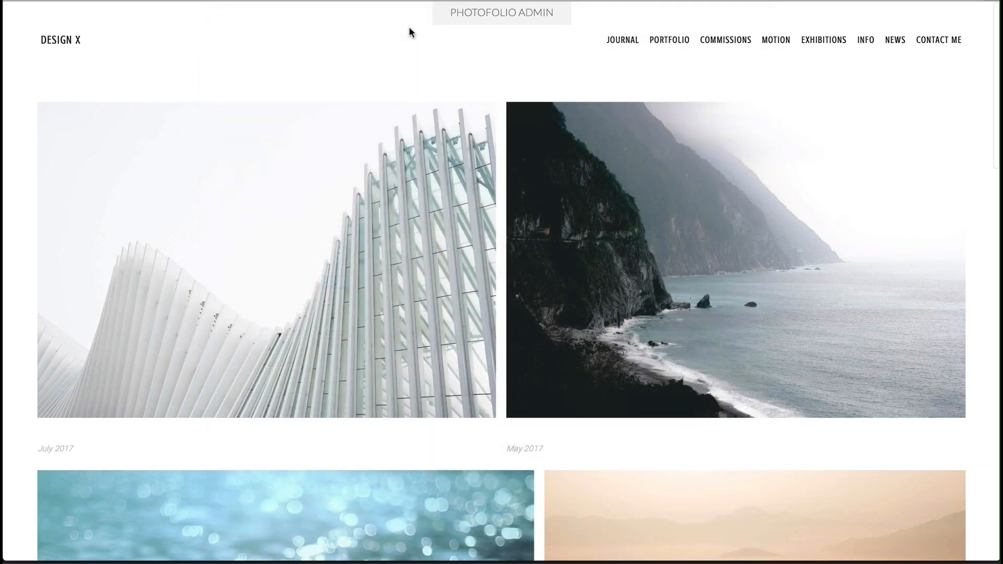